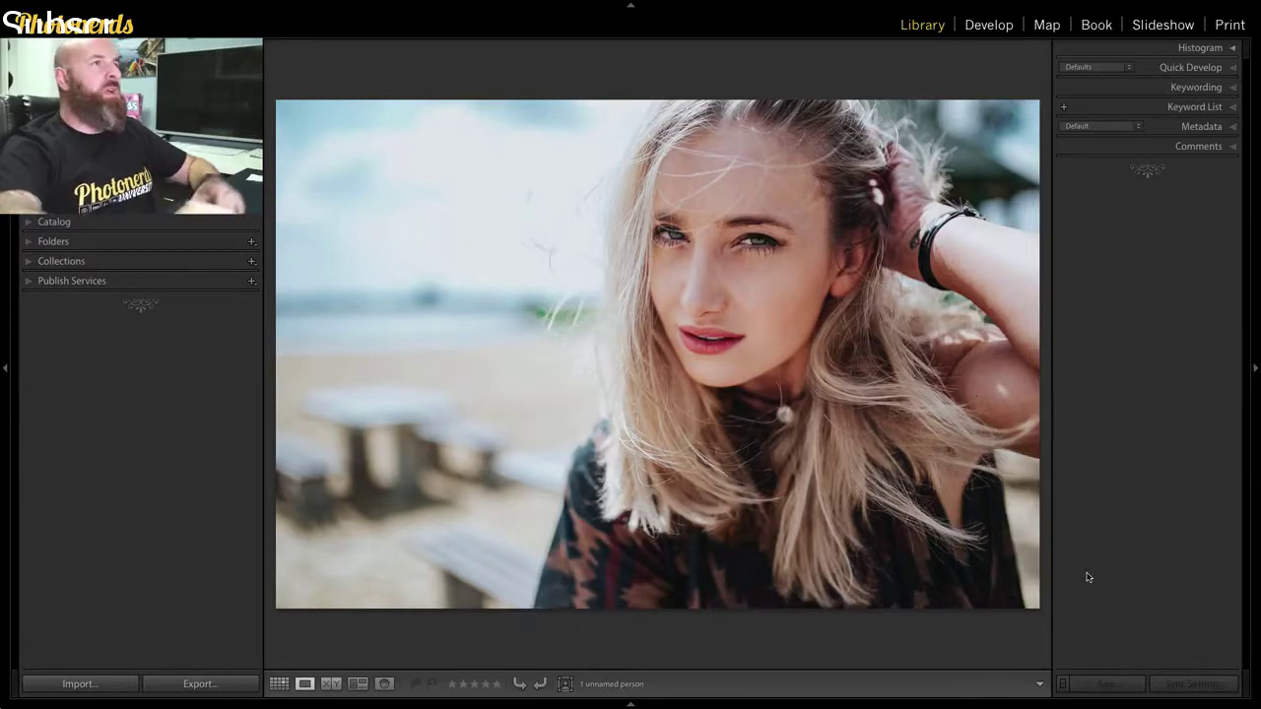
- Open the portrait in Develop and load the Adjustment Brush with the Soften Skin preset (Clarity −100, Sharpness 25)
{"action": "left_click", "coordinate": [990, 24]}
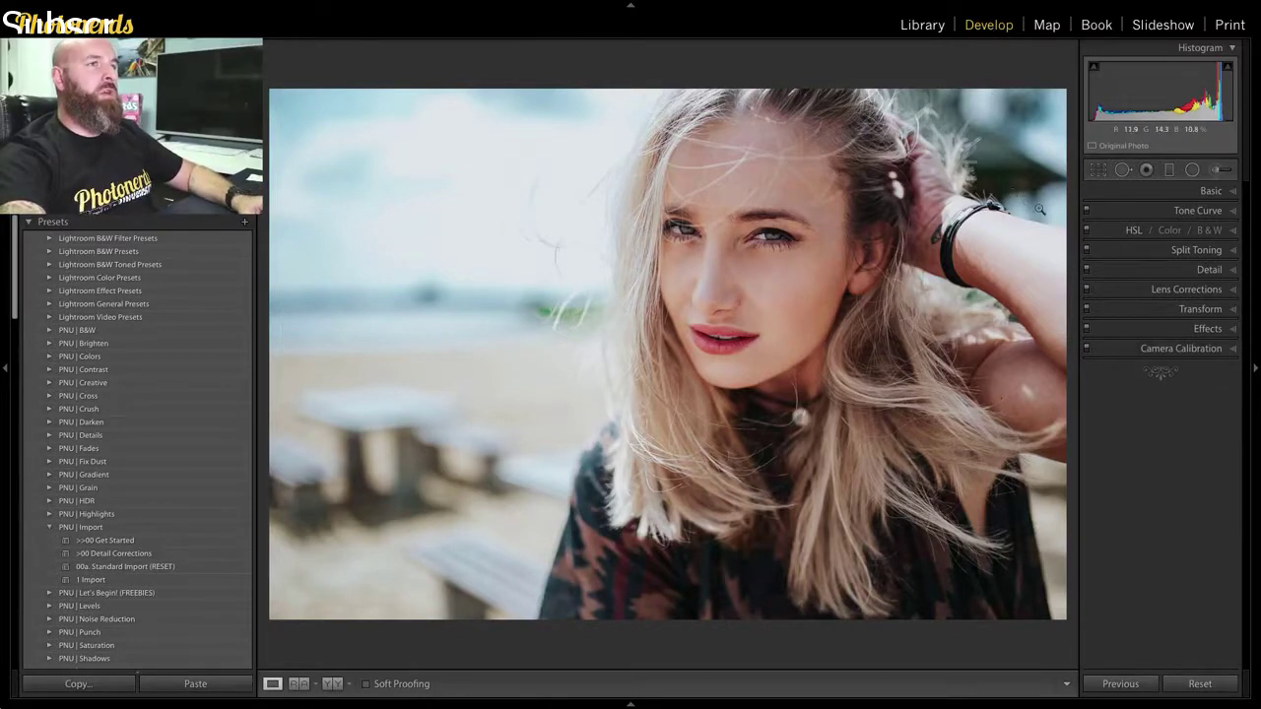
{"action": "left_click", "coordinate": [1232, 193]}
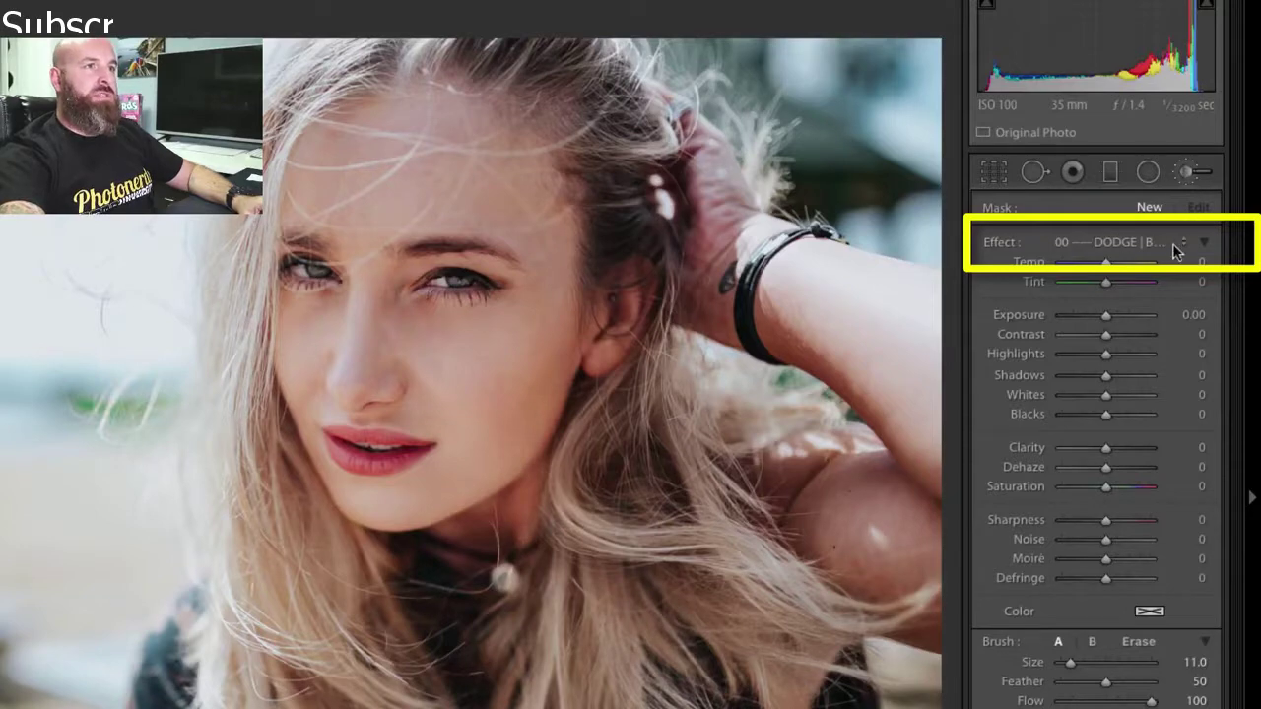
{"action": "left_click", "coordinate": [1183, 244]}
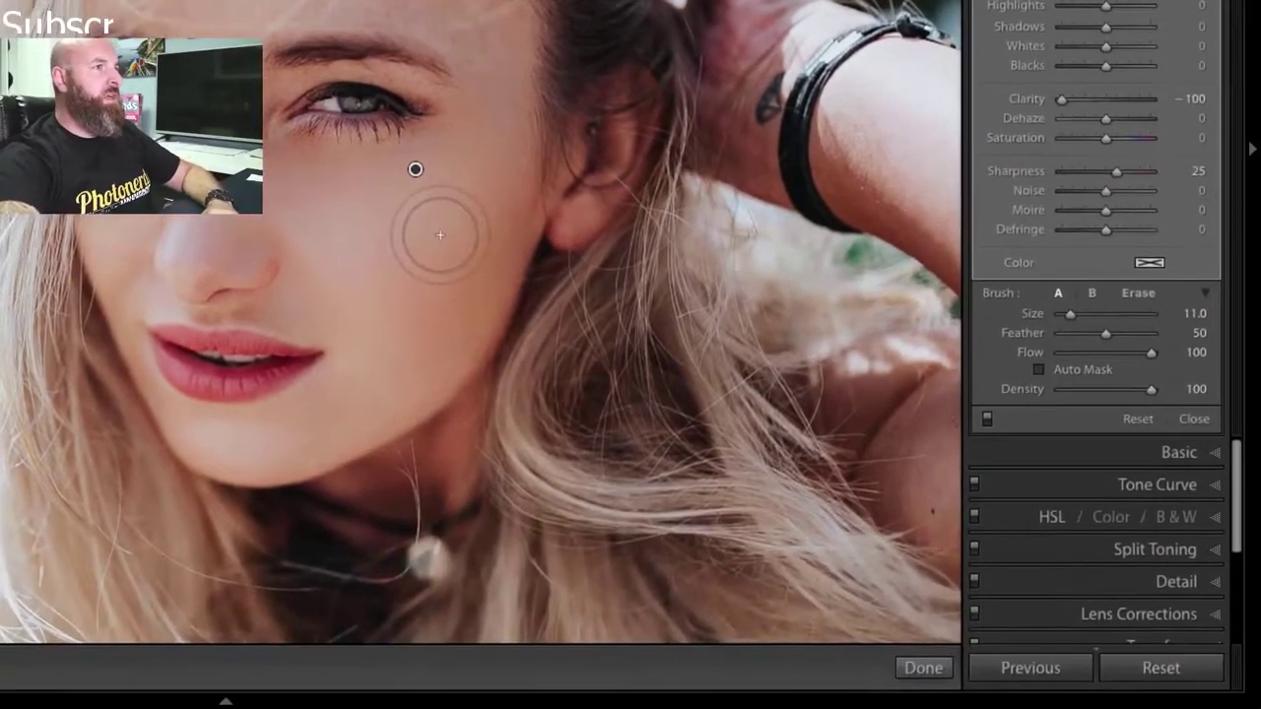
- Reset the photo's previous edits and enlarge the Soften Skin brush to size 71
{"action": "left_click", "coordinate": [1143, 672]}
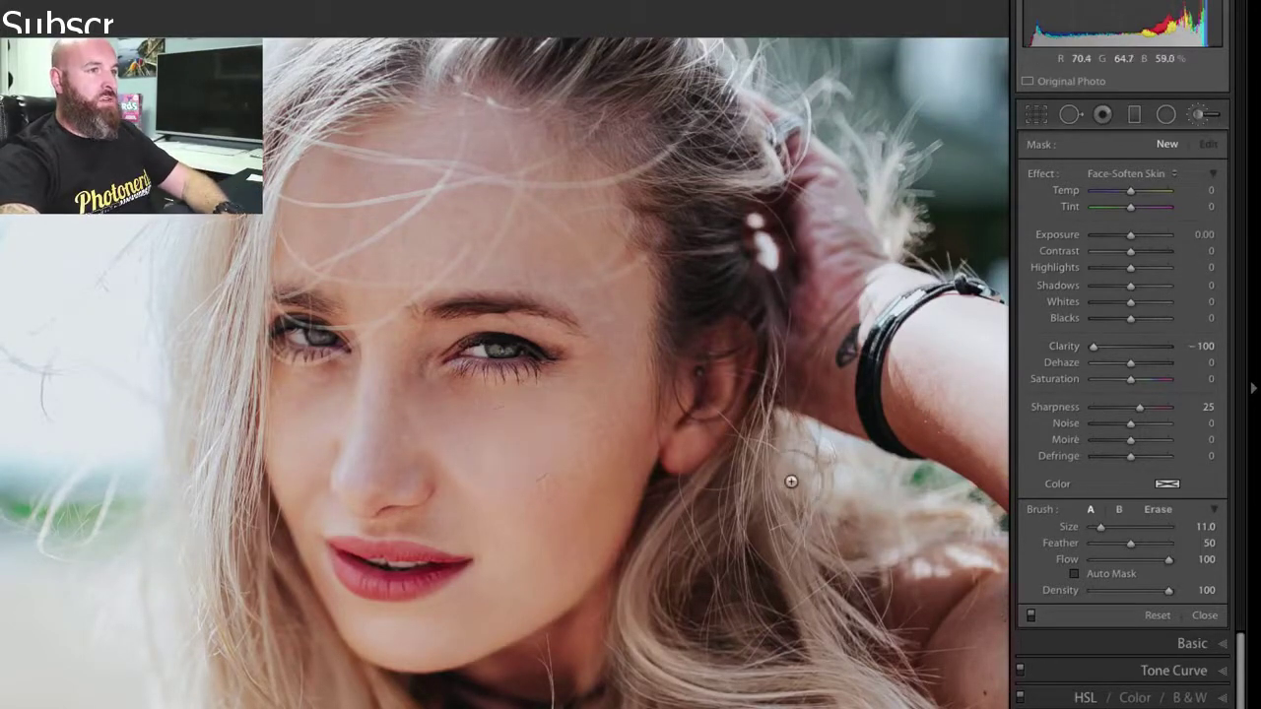
{"action": "left_click_drag", "start_coordinate": [1101, 527], "coordinate": [1143, 525]}
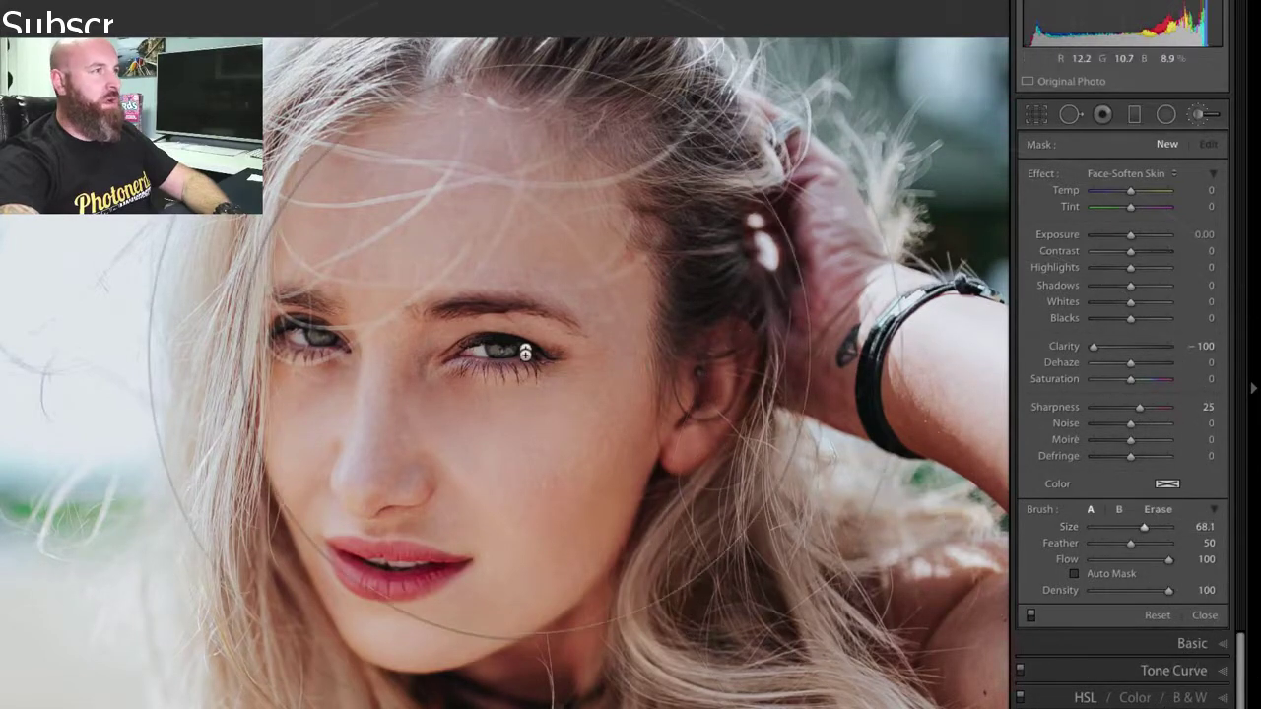
{"action": "scroll", "coordinate": [499, 402], "scroll_direction": "up", "scroll_amount": 3}
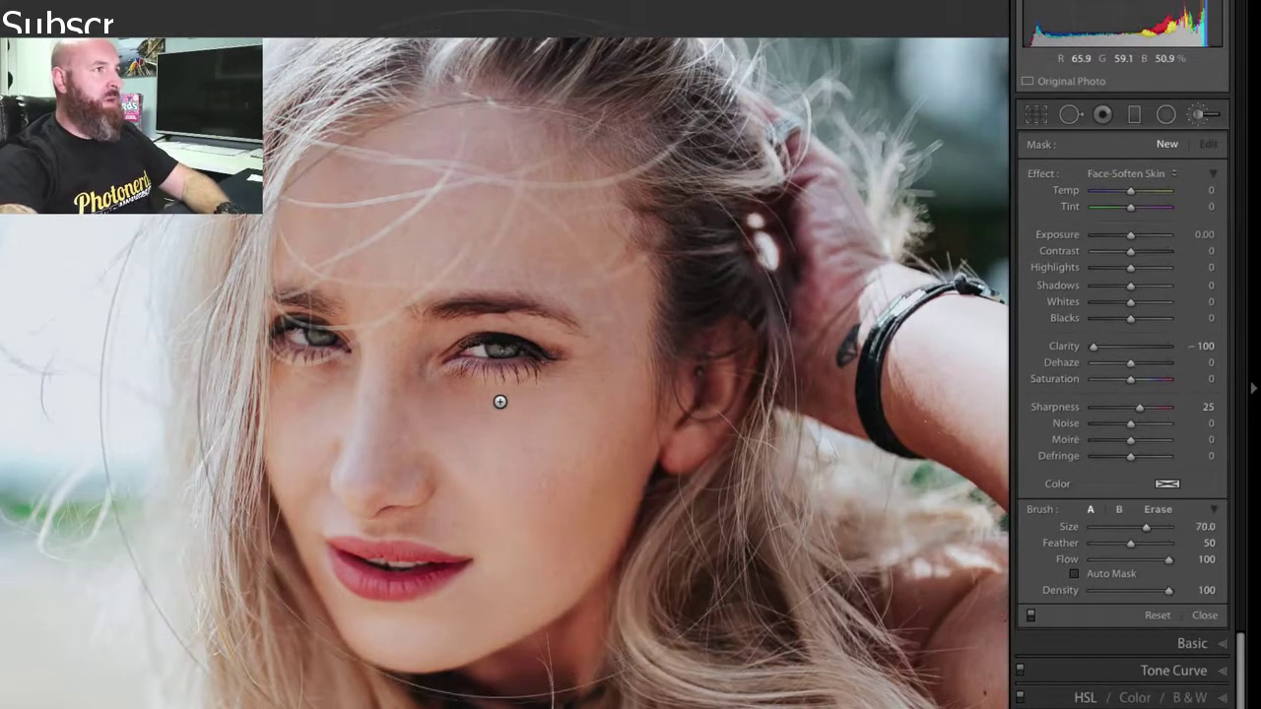
{"action": "scroll", "coordinate": [473, 445], "scroll_direction": "up", "scroll_amount": 1}
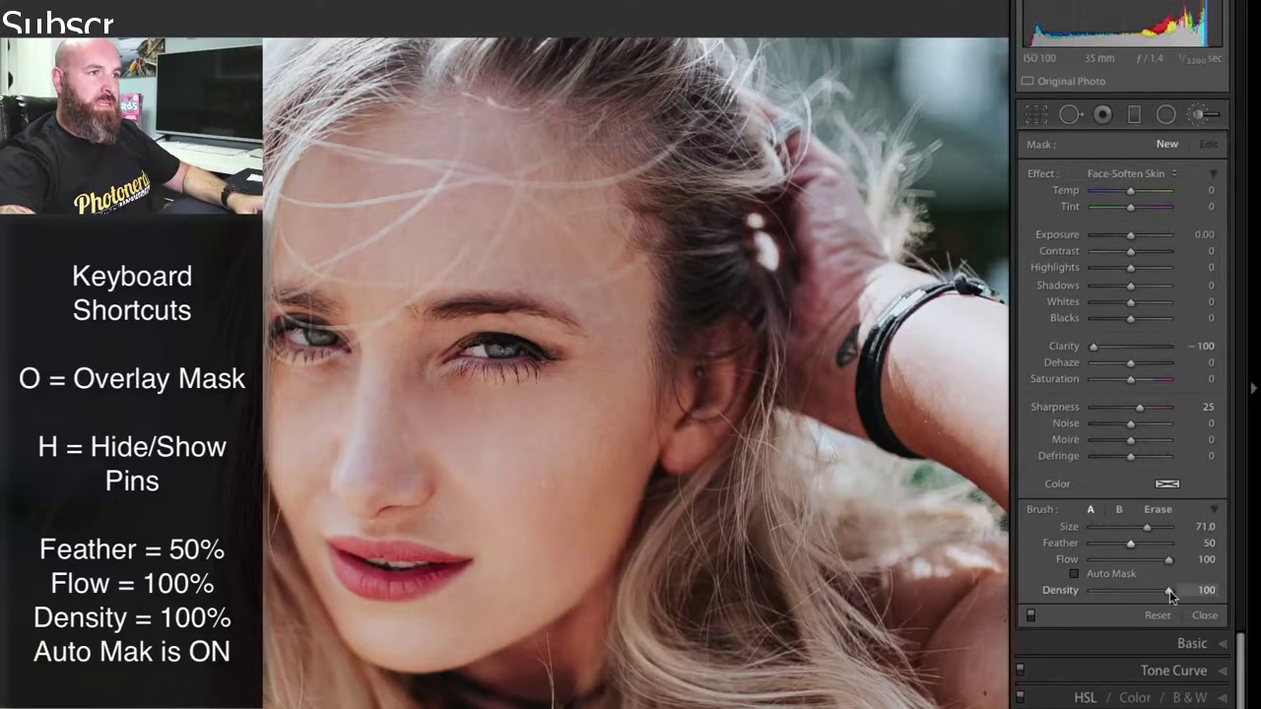
- Enable Auto Mask and apply the built-in Soften Skin effect to the brush
{"action": "left_click", "coordinate": [1075, 576]}
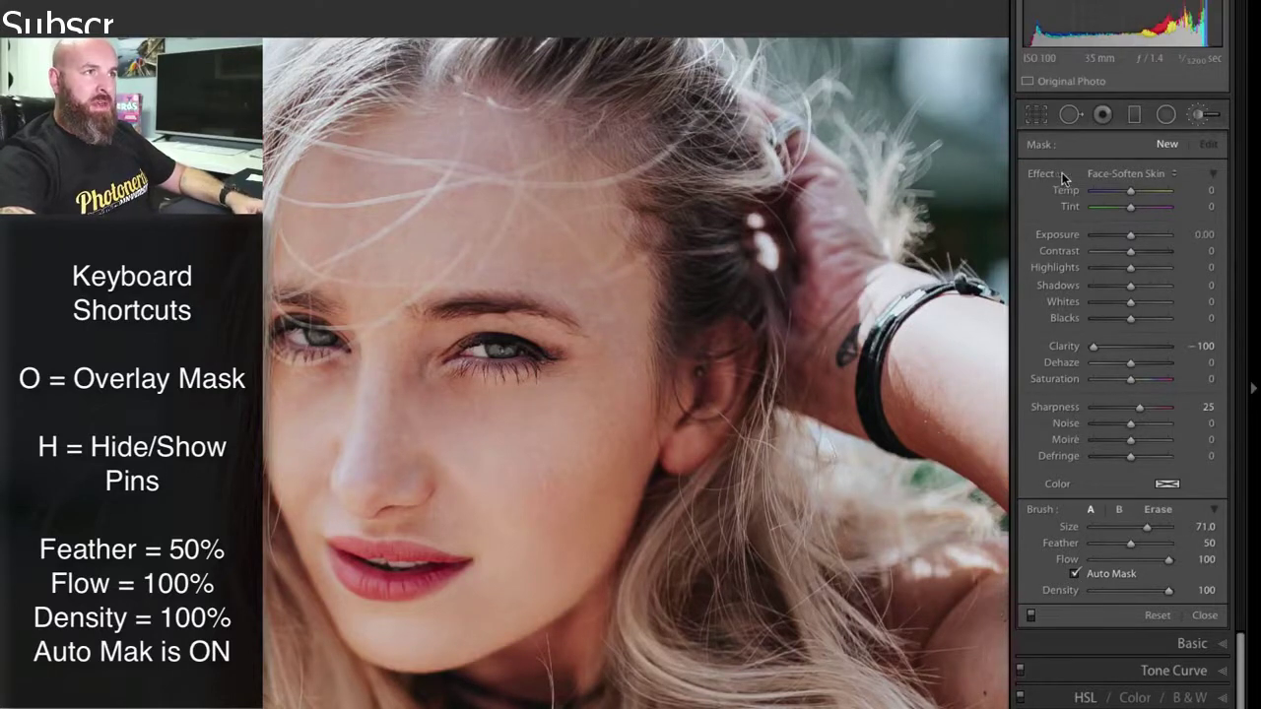
{"action": "left_click", "coordinate": [1169, 174]}
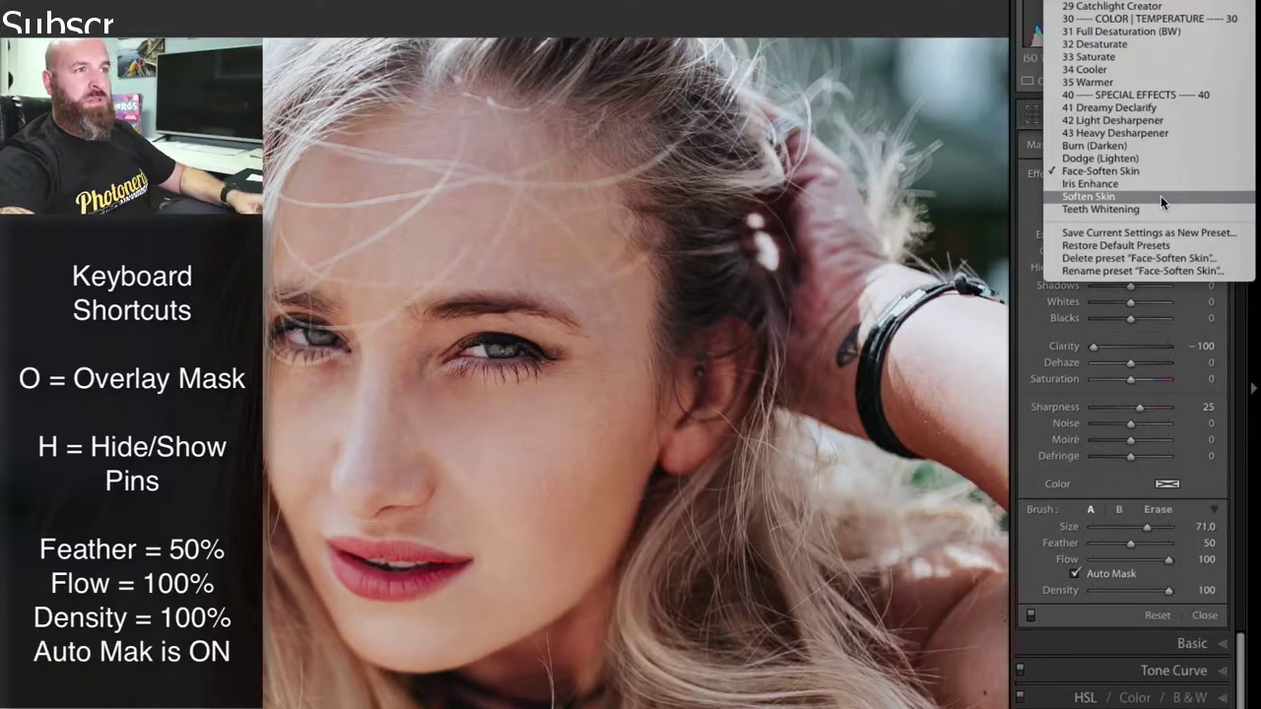
{"action": "left_click", "coordinate": [1161, 196]}
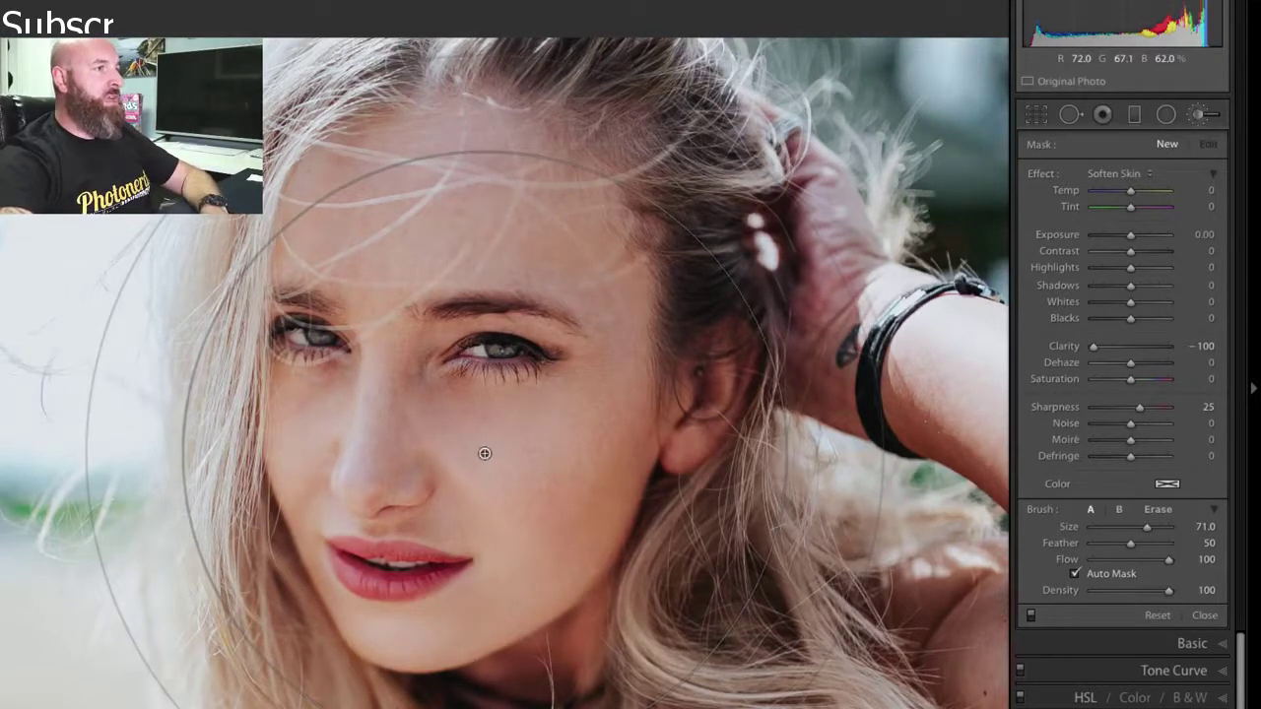
- Paint softening over the forehead, cheeks, nose and chin, sparing eyes and lips, hiding and showing the pins
{"action": "left_click", "coordinate": [484, 452]}
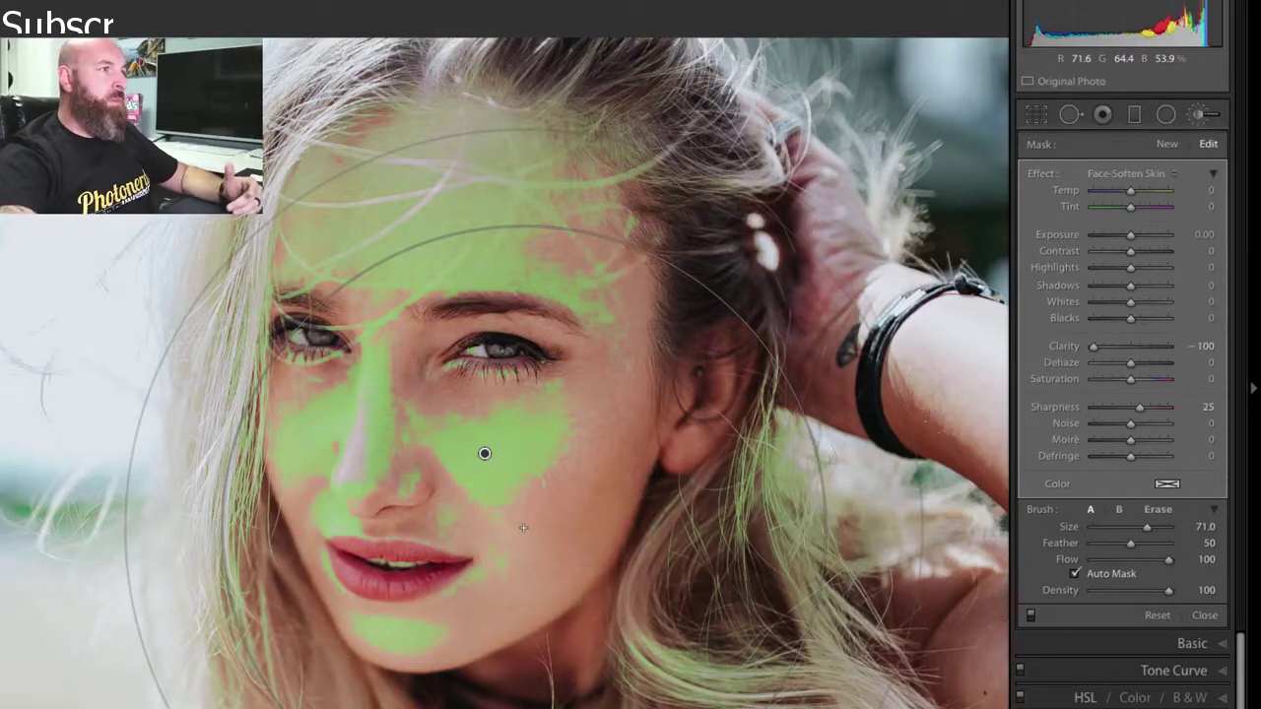
{"action": "key", "text": "space"}
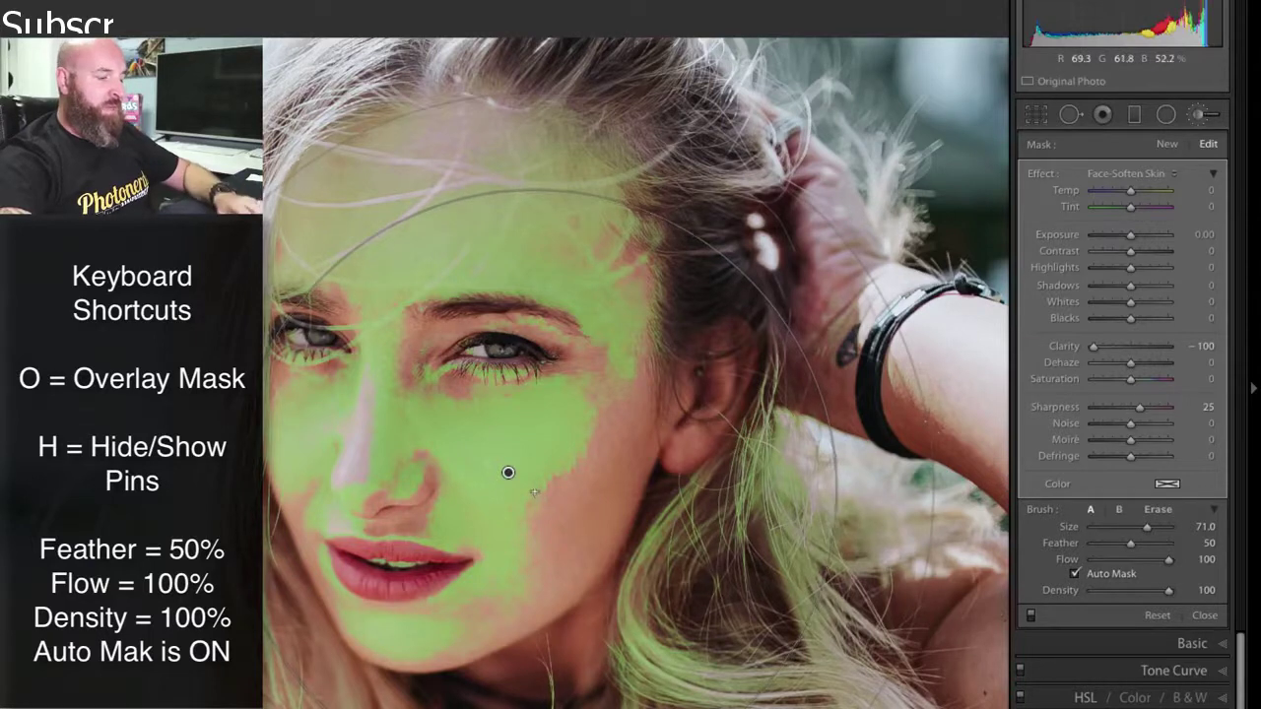
{"action": "key", "text": "h"}
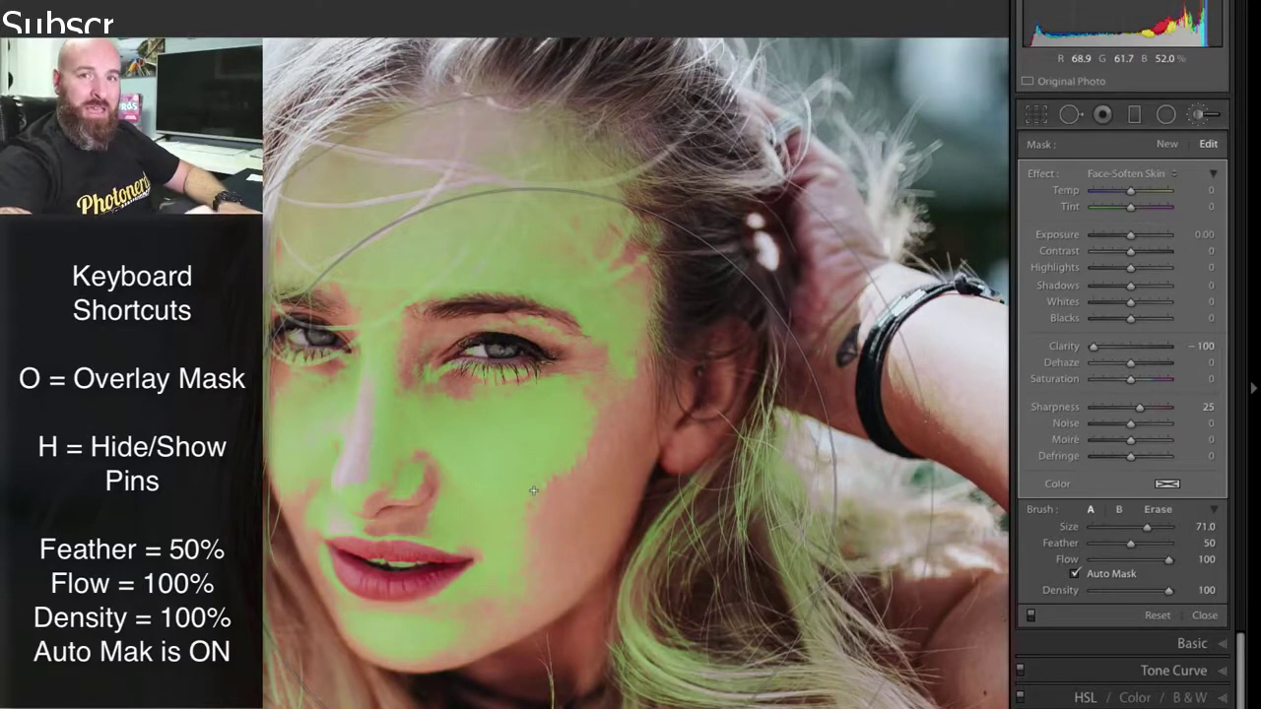
{"action": "key", "text": "h"}
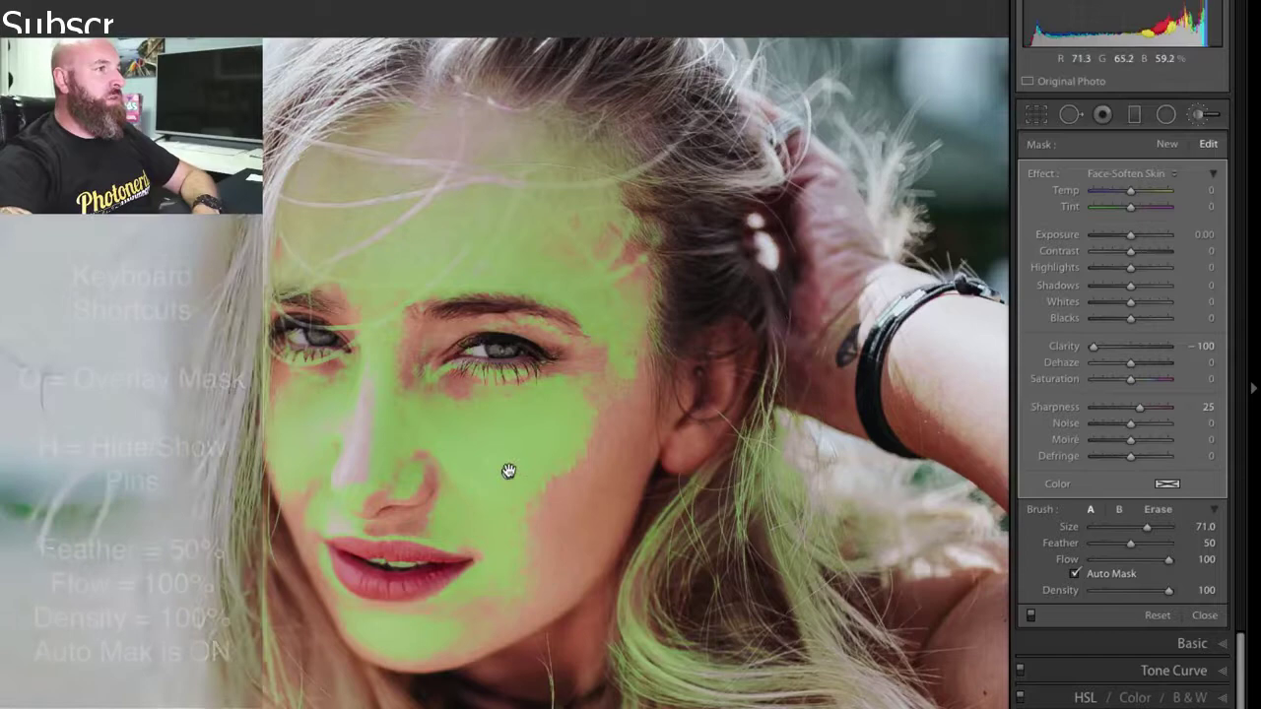
- Extend the softening mask onto the right cheek and jawline, toggling the overlay to check coverage
{"action": "left_click_drag", "start_coordinate": [512, 480], "coordinate": [548, 484]}
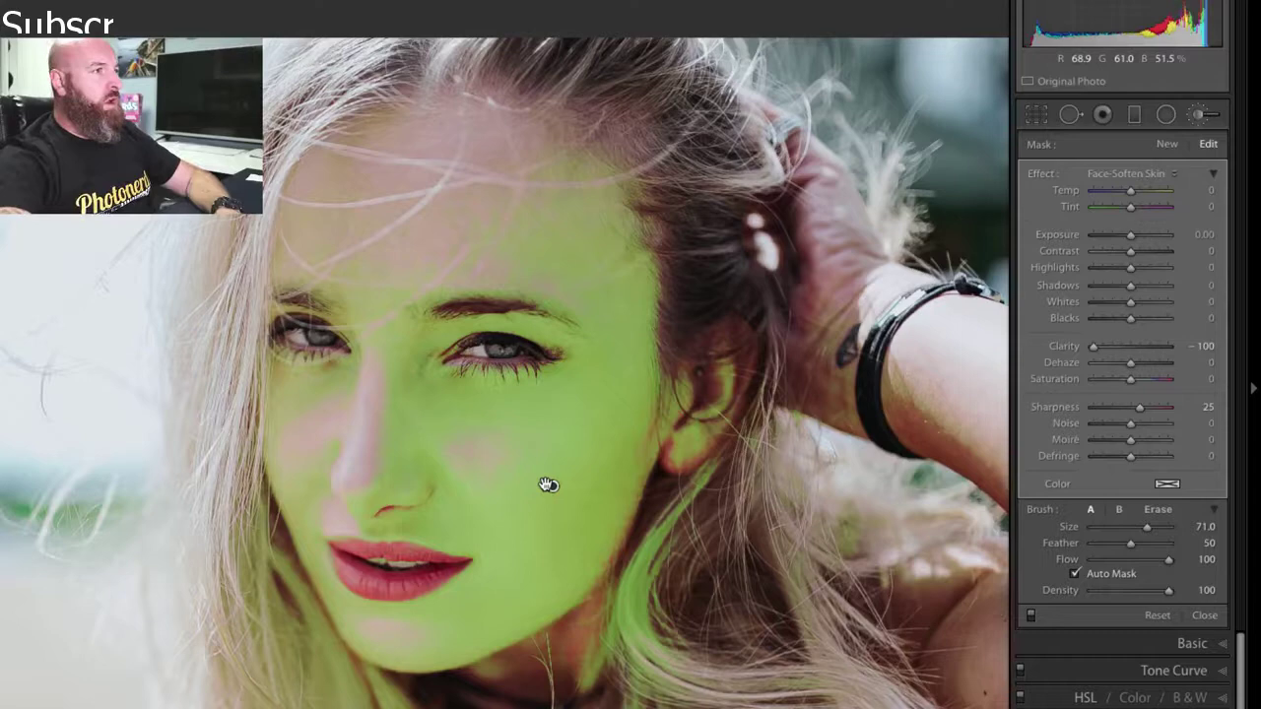
{"action": "key", "text": "o"}
{"action": "key", "text": "o"}
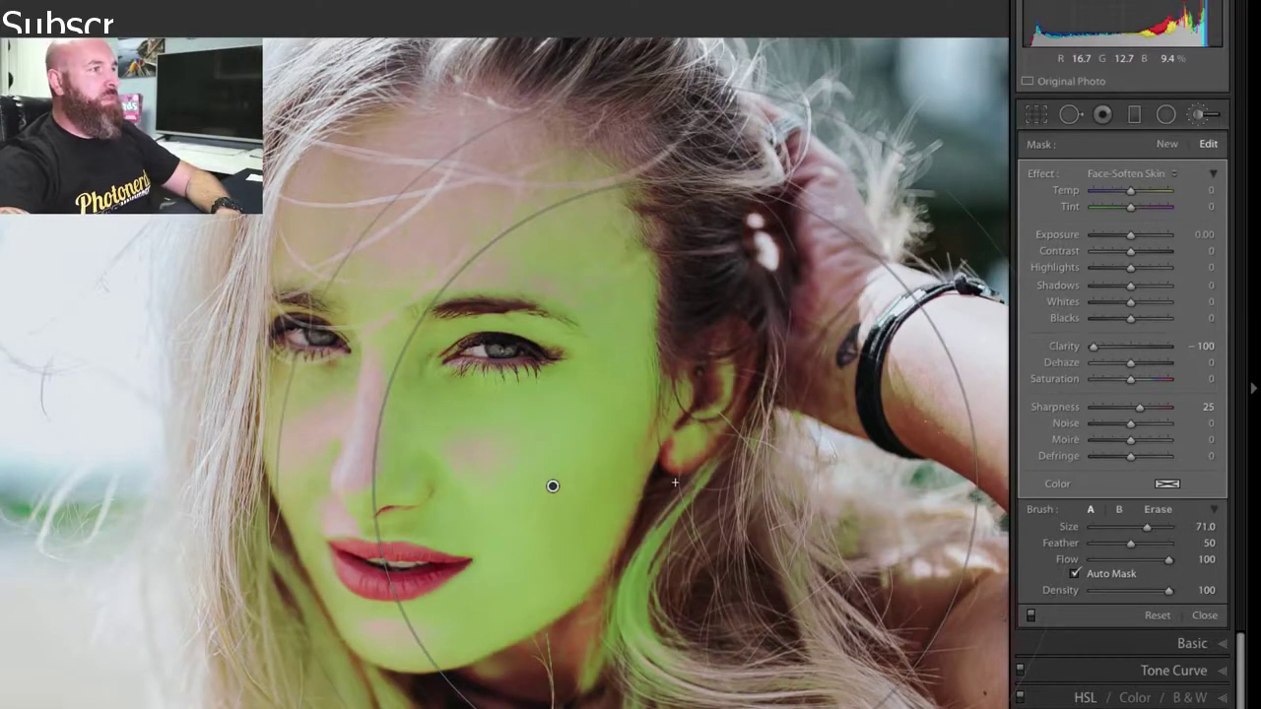
{"action": "key", "text": "o"}
{"action": "key", "text": "o"}
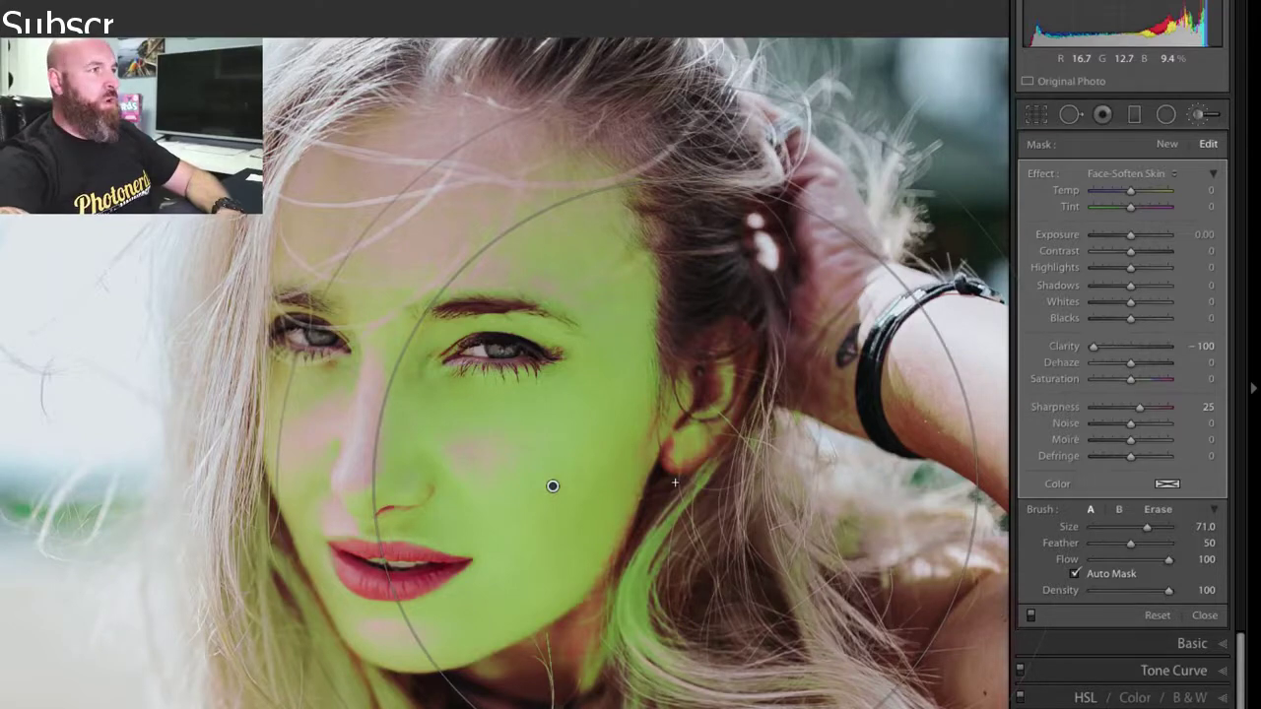
{"action": "key", "text": "o"}
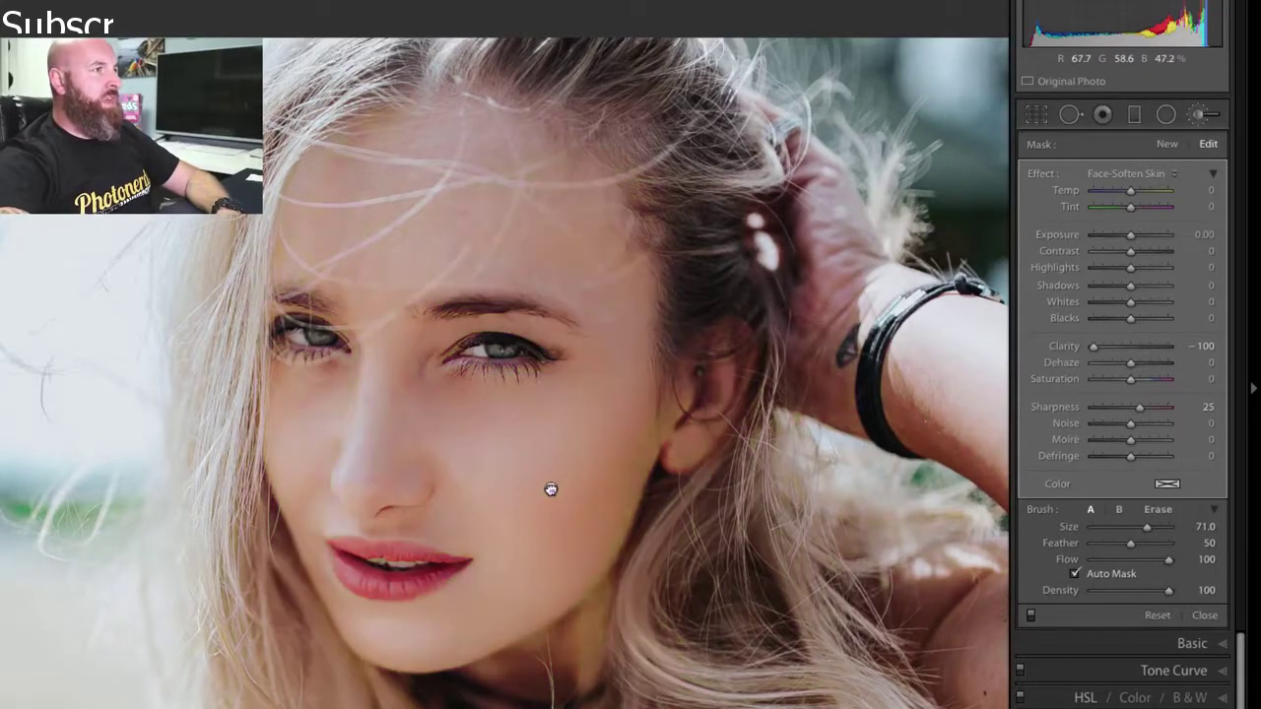
{"action": "key", "text": "o"}
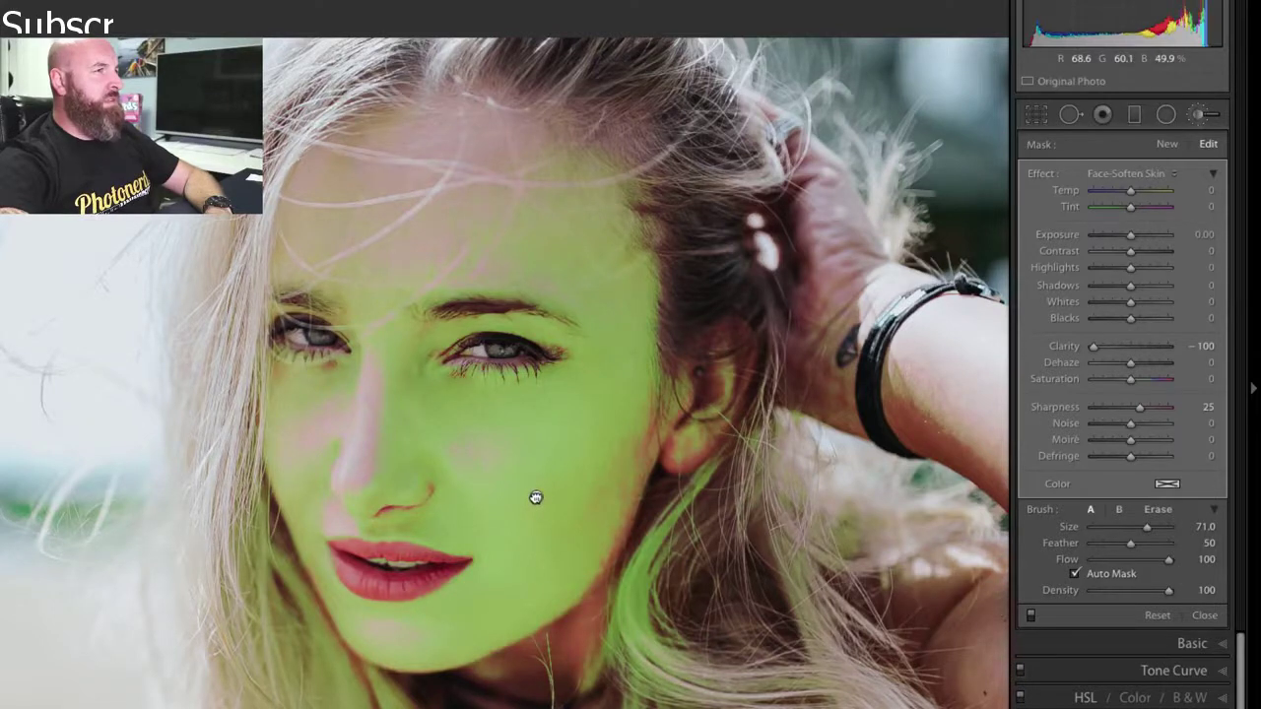
{"action": "key", "text": "ctrl+z"}
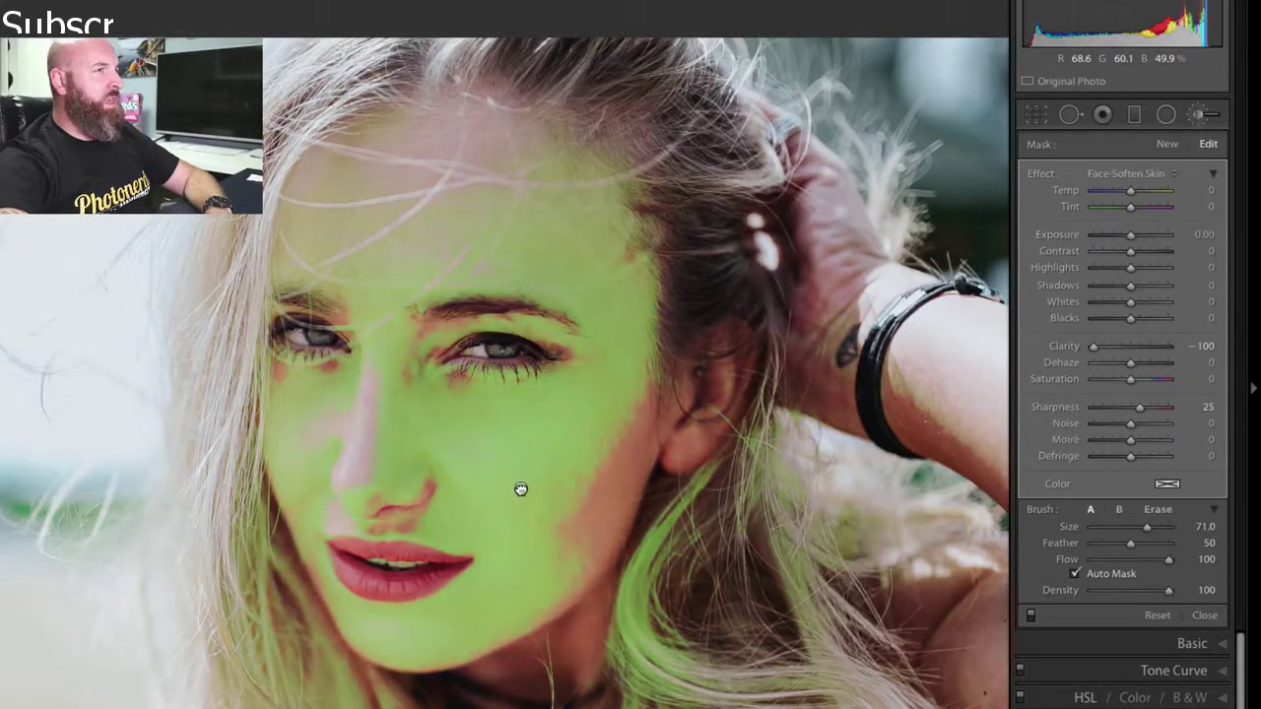
{"action": "key", "text": "ctrl+z"}
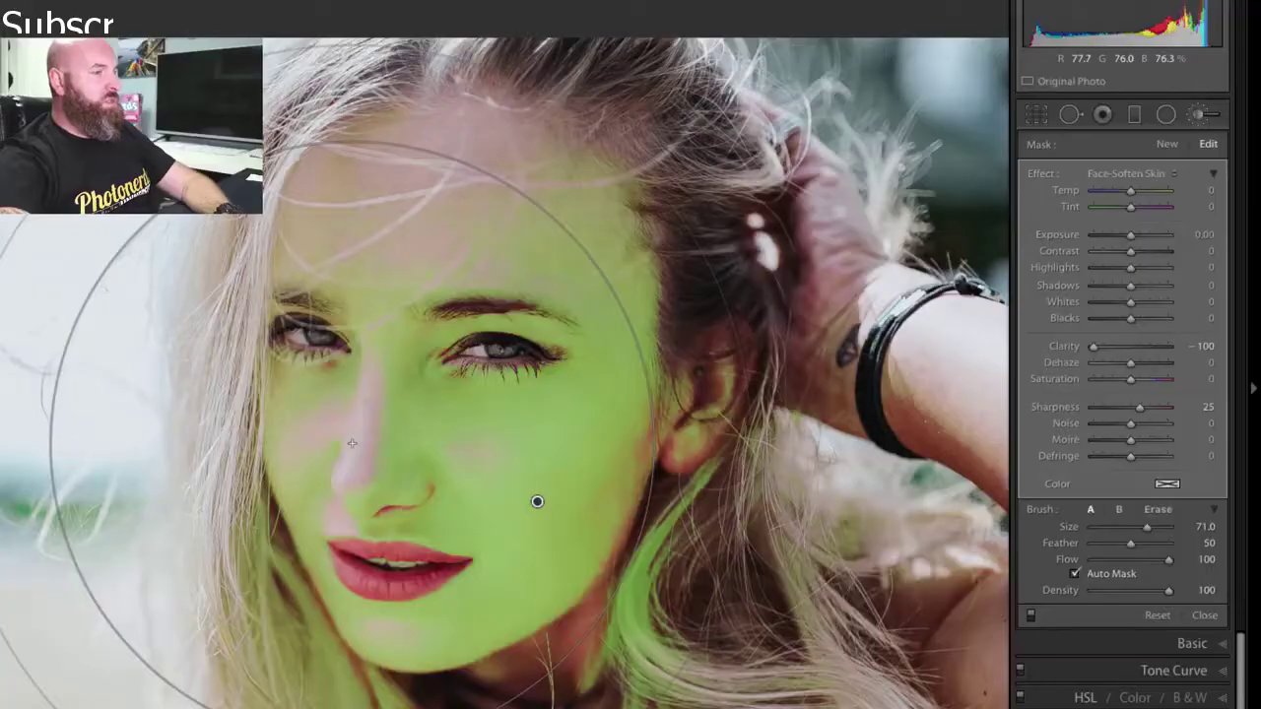
- Reduce the Soften Skin brush size from 71 to 9 for detail work around the eyes and cheeks
{"action": "scroll", "coordinate": [355, 442], "scroll_direction": "down", "scroll_amount": 5}
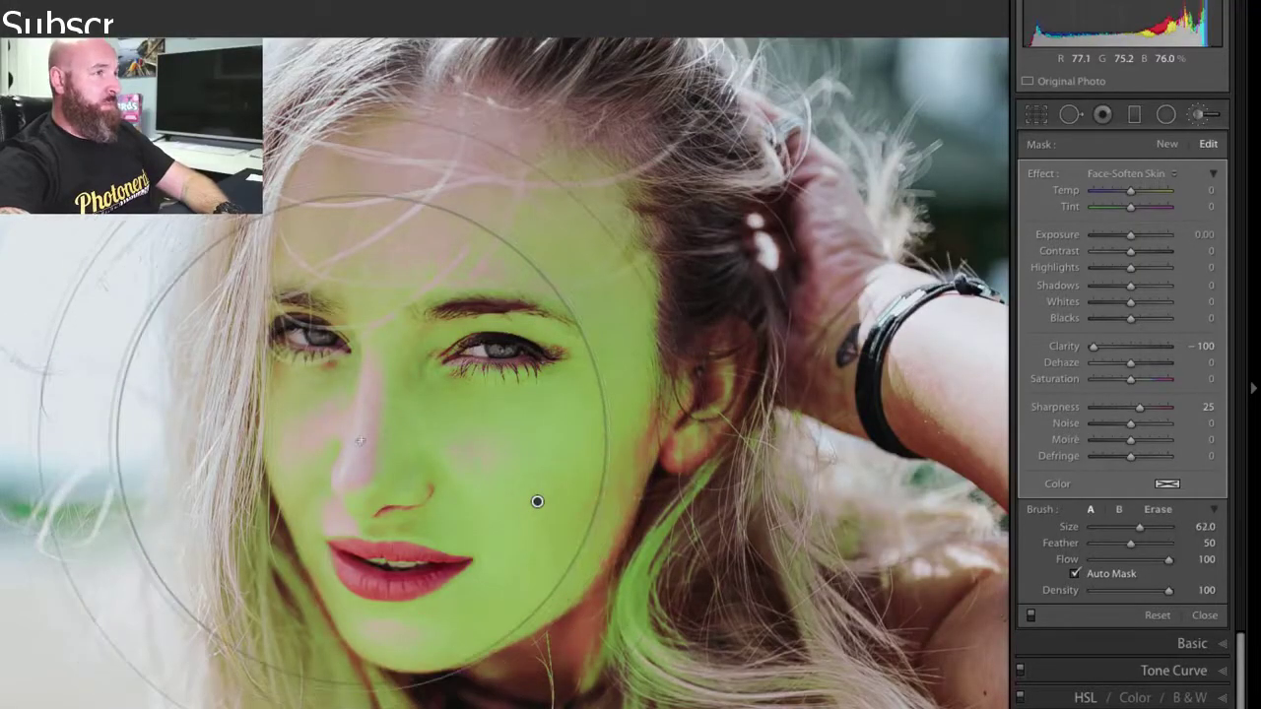
{"action": "scroll", "coordinate": [361, 442], "scroll_direction": "down", "scroll_amount": 8}
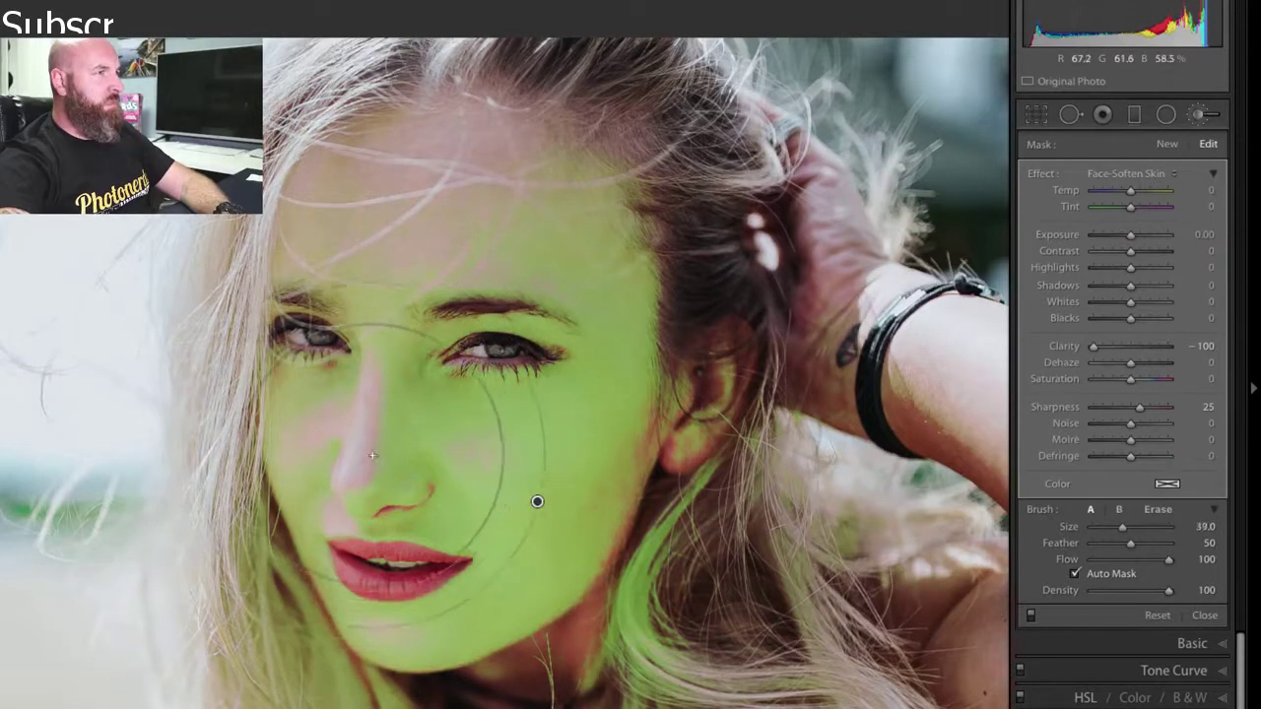
{"action": "scroll", "coordinate": [370, 452], "scroll_direction": "down", "scroll_amount": 4}
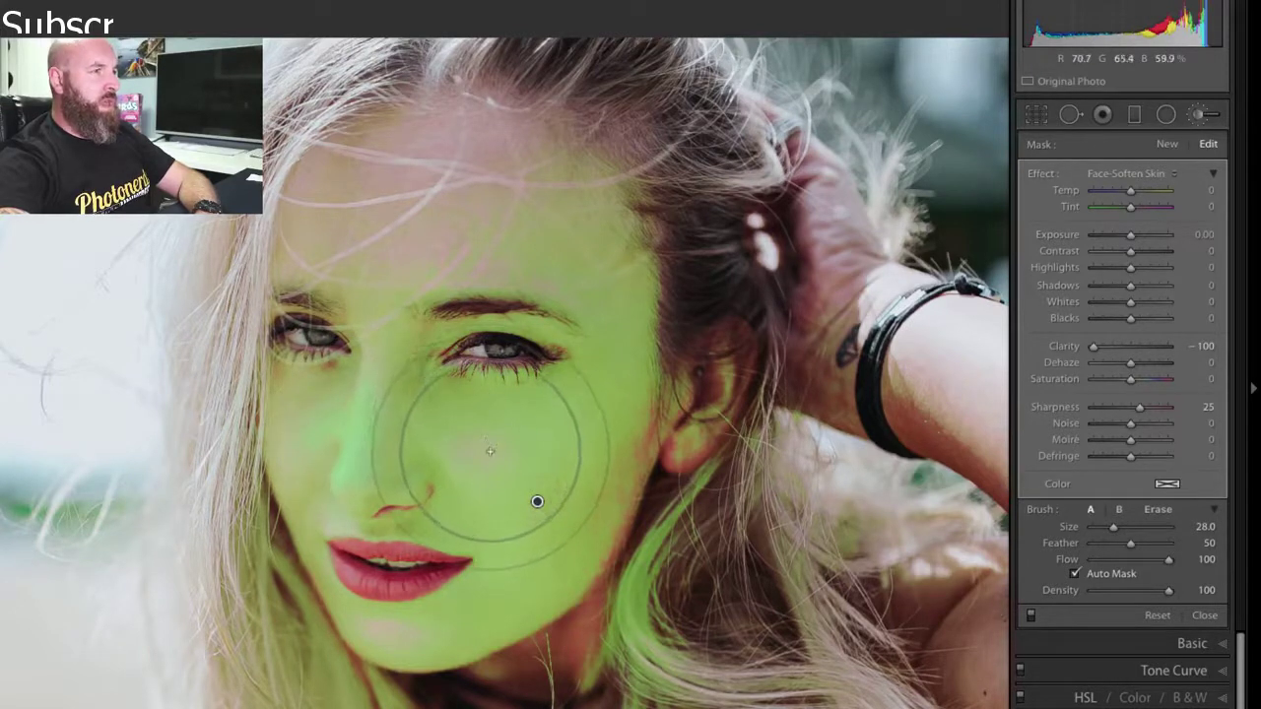
{"action": "scroll", "coordinate": [483, 451], "scroll_direction": "down", "scroll_amount": 1}
{"action": "scroll", "coordinate": [491, 457], "scroll_direction": "down", "scroll_amount": 4}
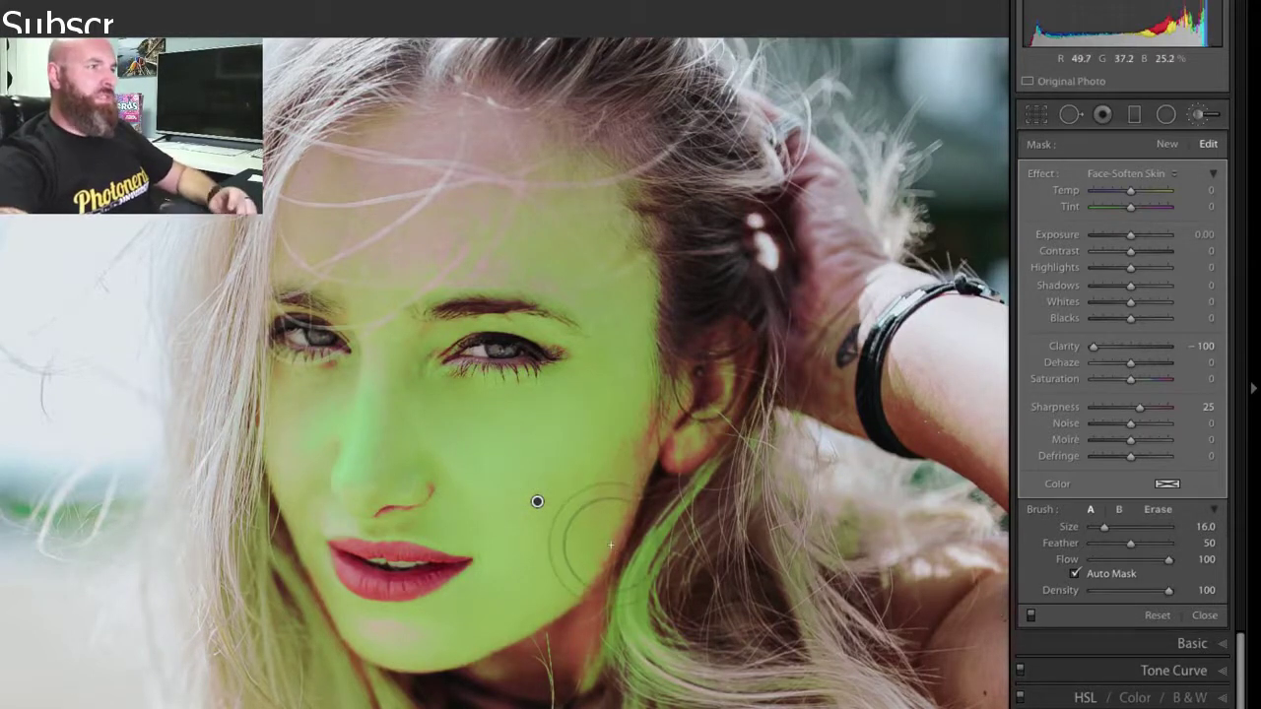
{"action": "scroll", "coordinate": [473, 572], "scroll_direction": "down", "scroll_amount": 3}
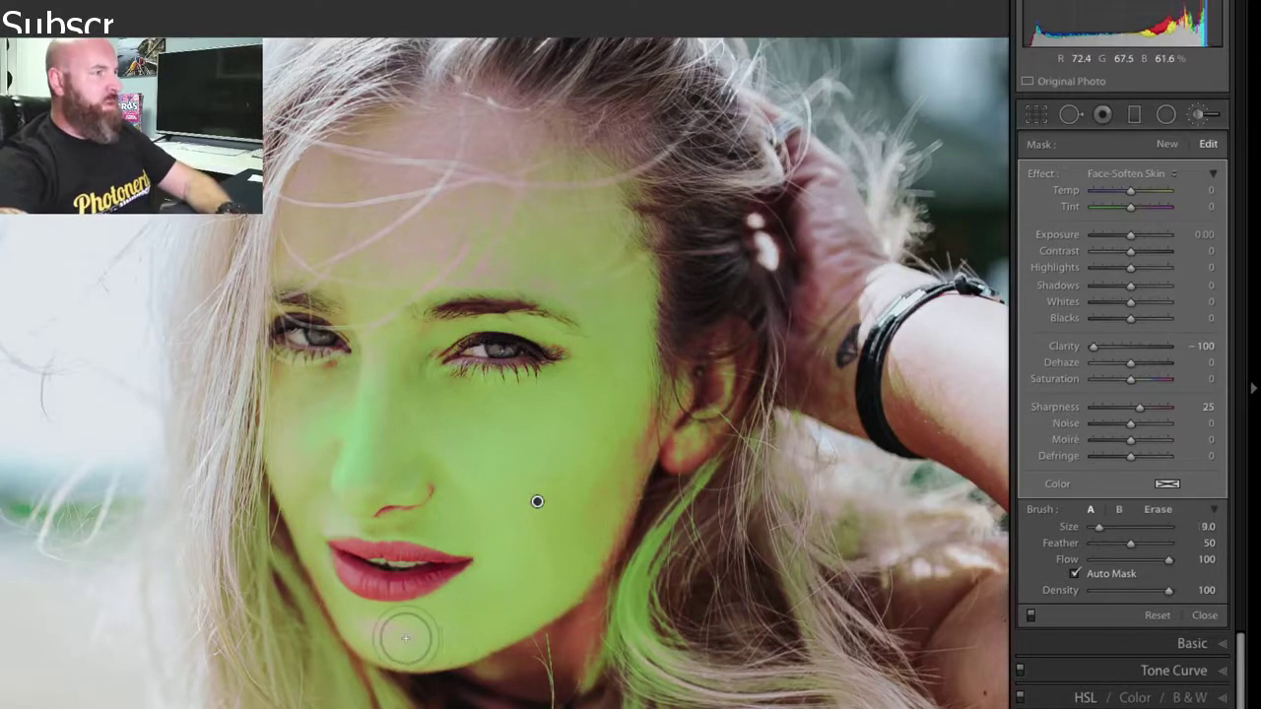
{"action": "scroll", "coordinate": [389, 627], "scroll_direction": "down", "scroll_amount": 2}
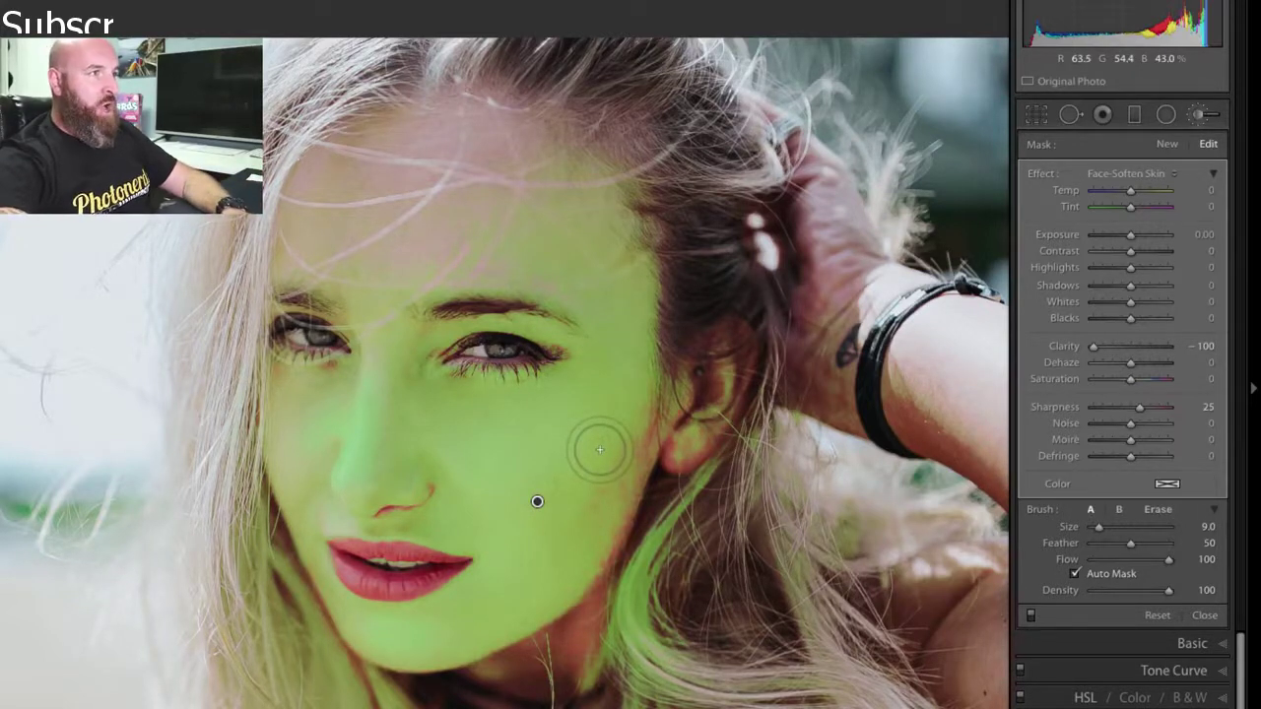
- Hide the mask overlay and toggle the brush adjustment off and on to compare the smoothed skin
{"action": "key", "text": "o"}
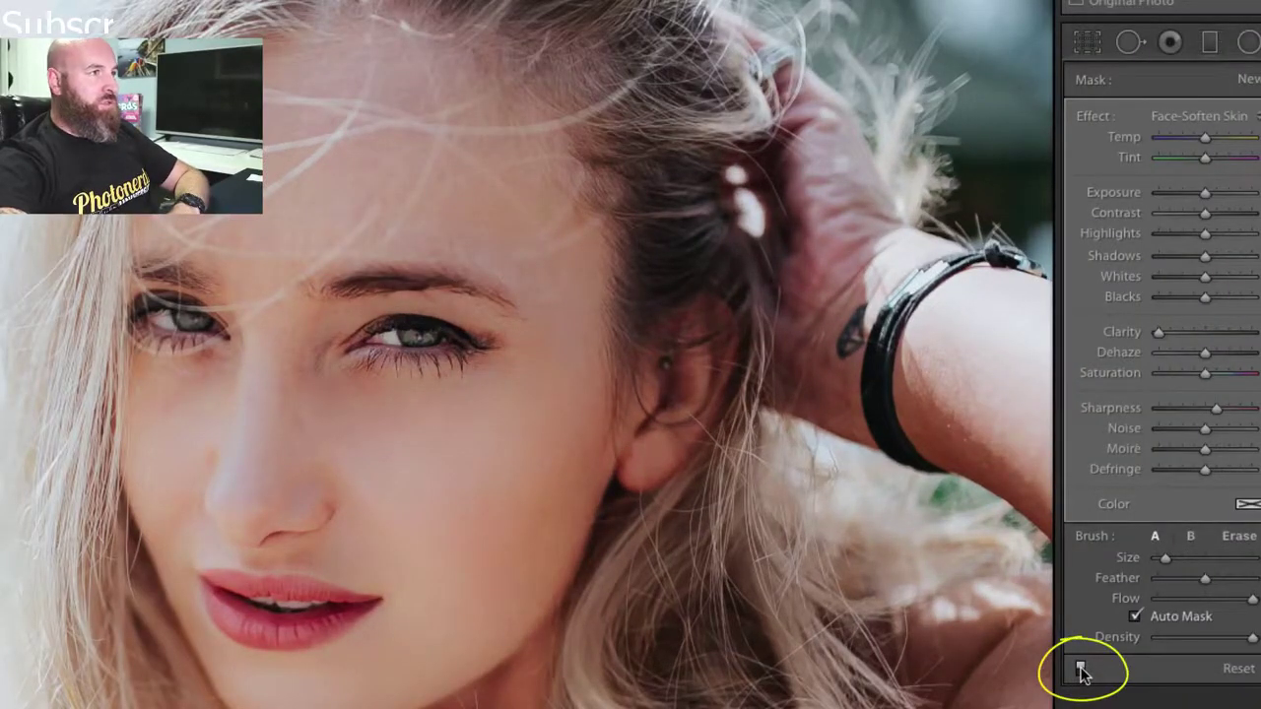
{"action": "left_click", "coordinate": [1080, 670]}
{"action": "left_click", "coordinate": [1081, 670]}
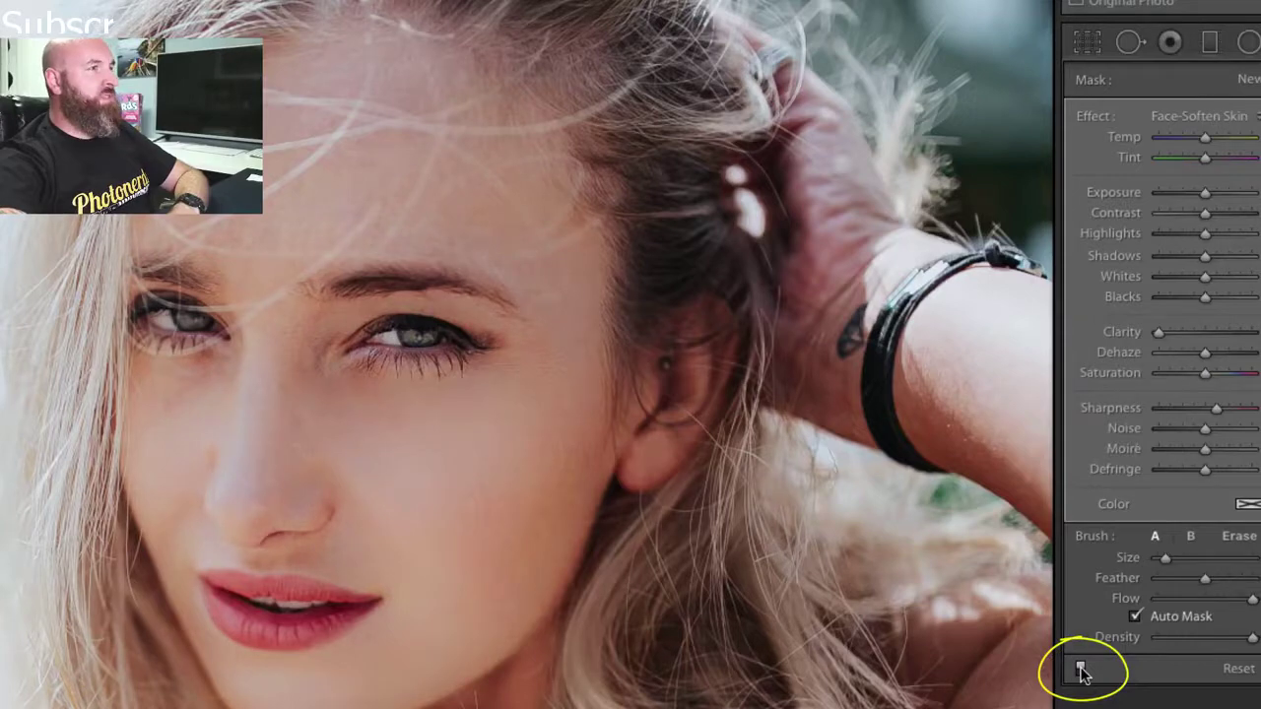
{"action": "left_click", "coordinate": [1081, 670]}
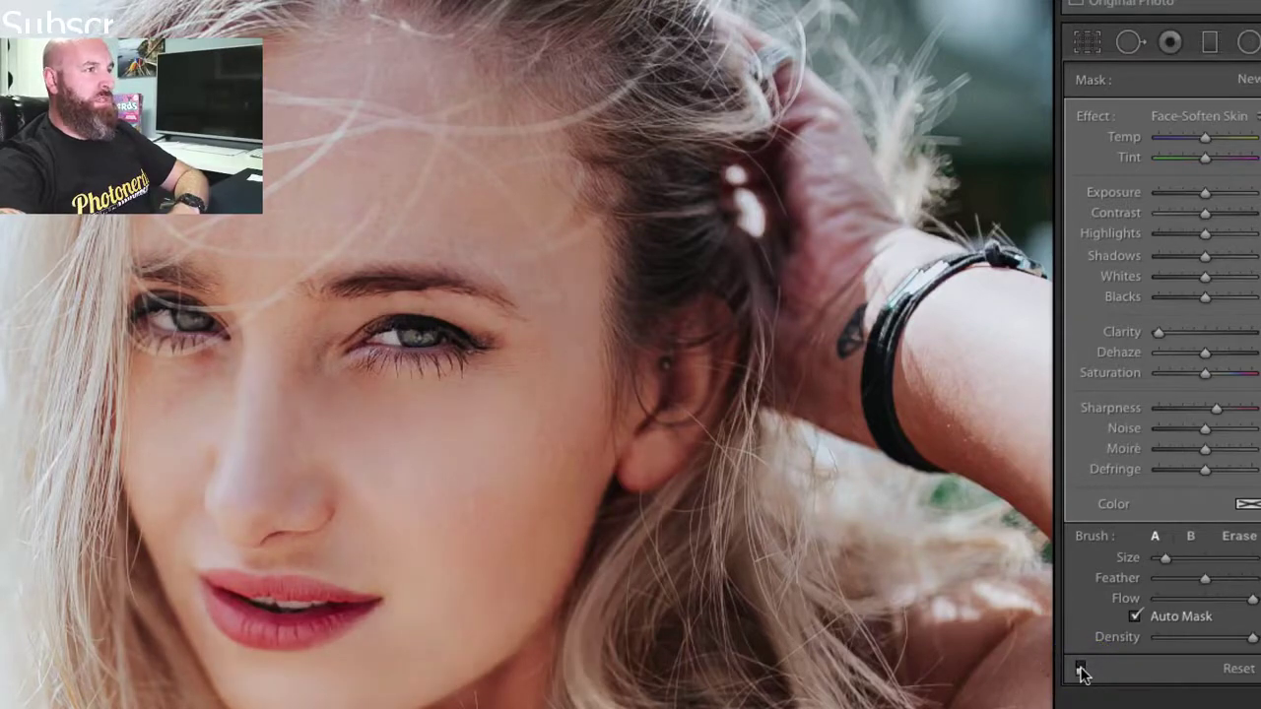
{"action": "left_click", "coordinate": [1081, 670]}
{"action": "left_click", "coordinate": [1081, 670]}
{"action": "left_click", "coordinate": [1081, 670]}
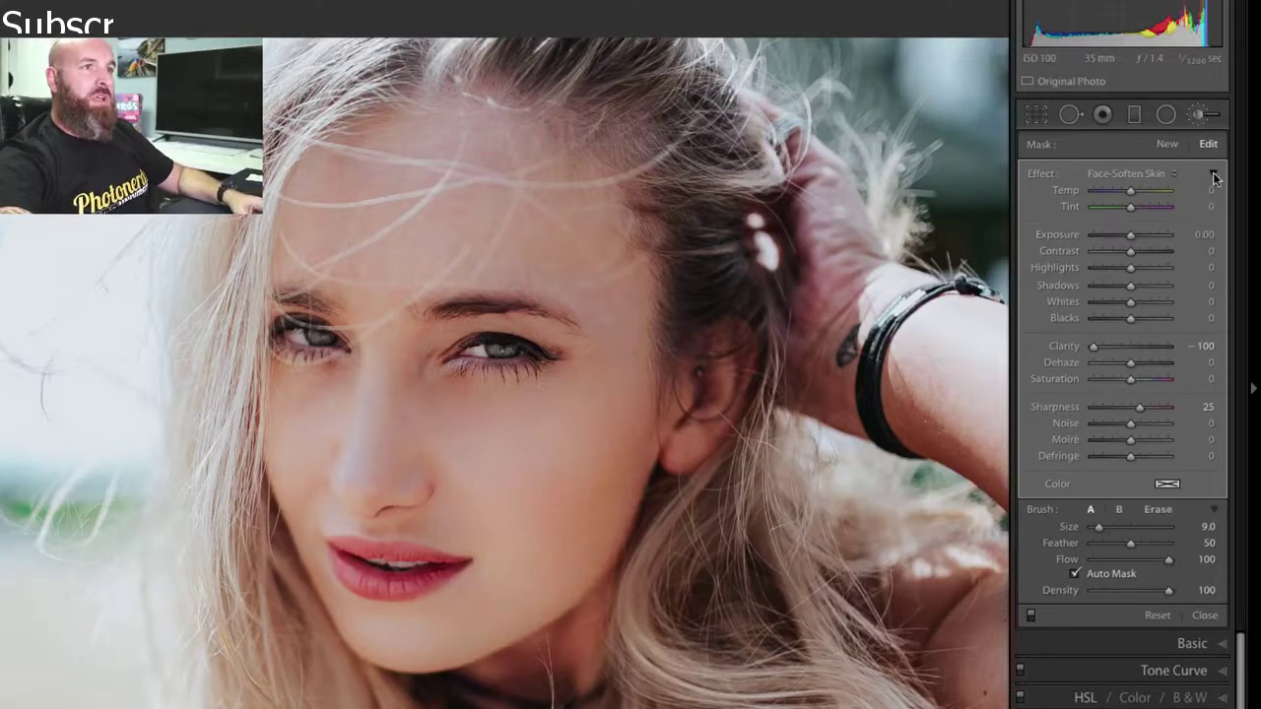
- Collapse the Effect settings to a single Amount slider and lower Amount from 100 to 60
{"action": "left_click", "coordinate": [1215, 177]}
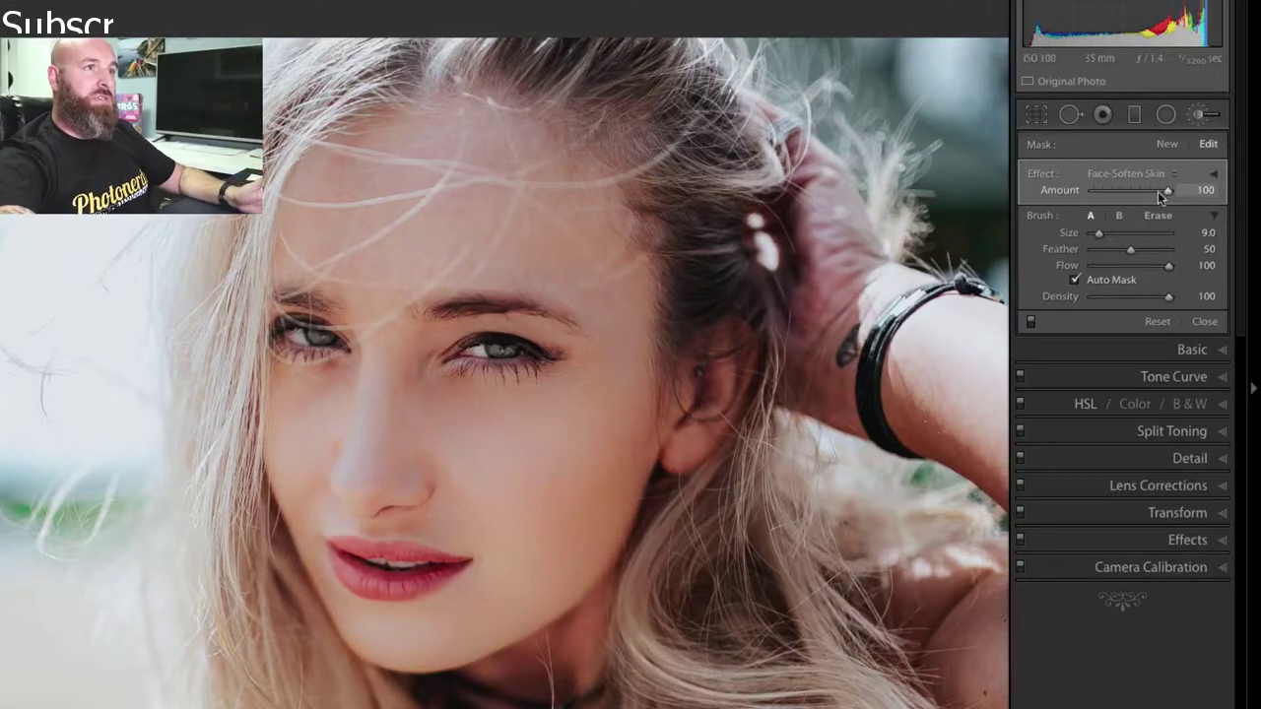
{"action": "left_click_drag", "start_coordinate": [1169, 194], "coordinate": [1143, 192]}
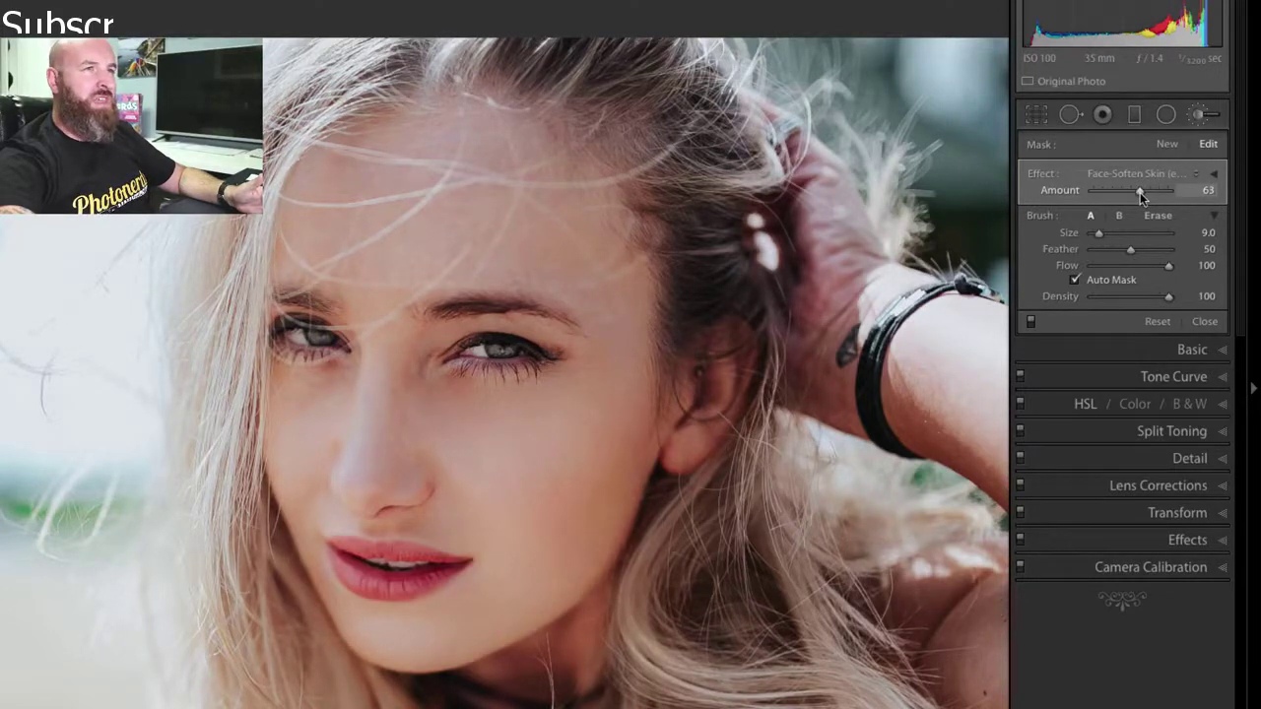
{"action": "left_click_drag", "start_coordinate": [1140, 191], "coordinate": [1139, 198]}
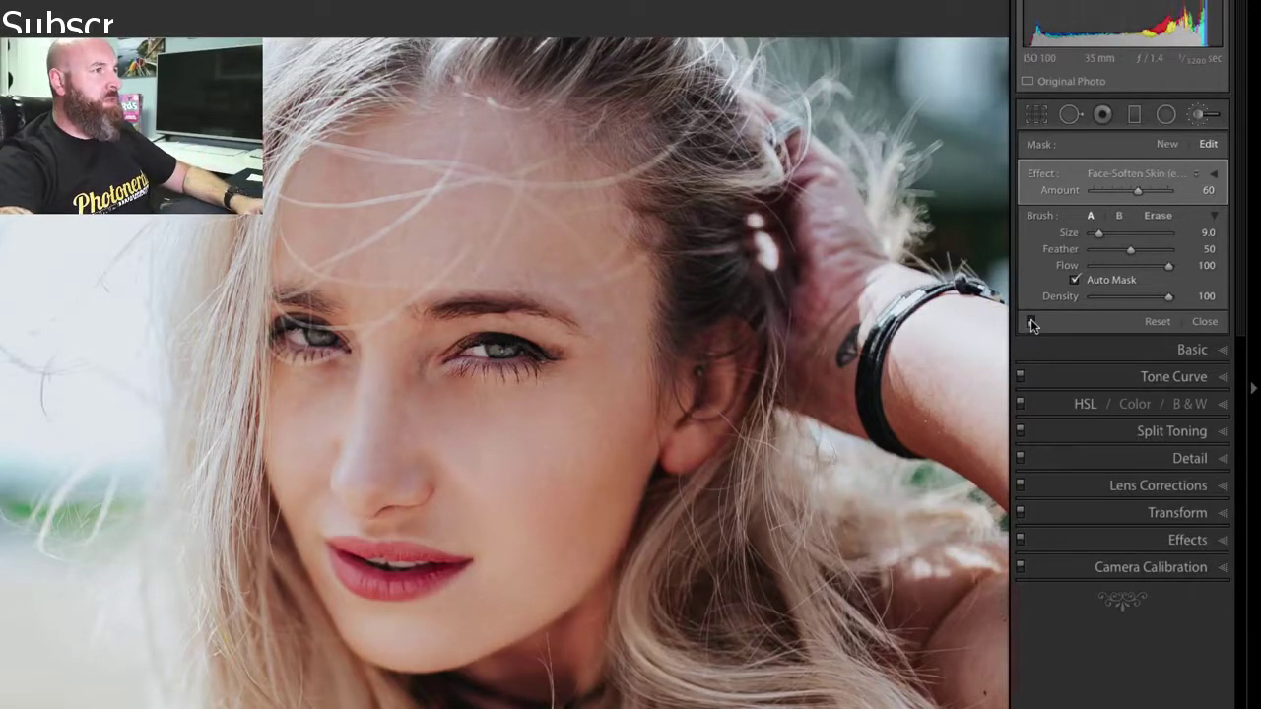
- Toggle the softening for a before/after comparison, then show the mask overlay on the face again
{"action": "left_click", "coordinate": [1032, 324]}
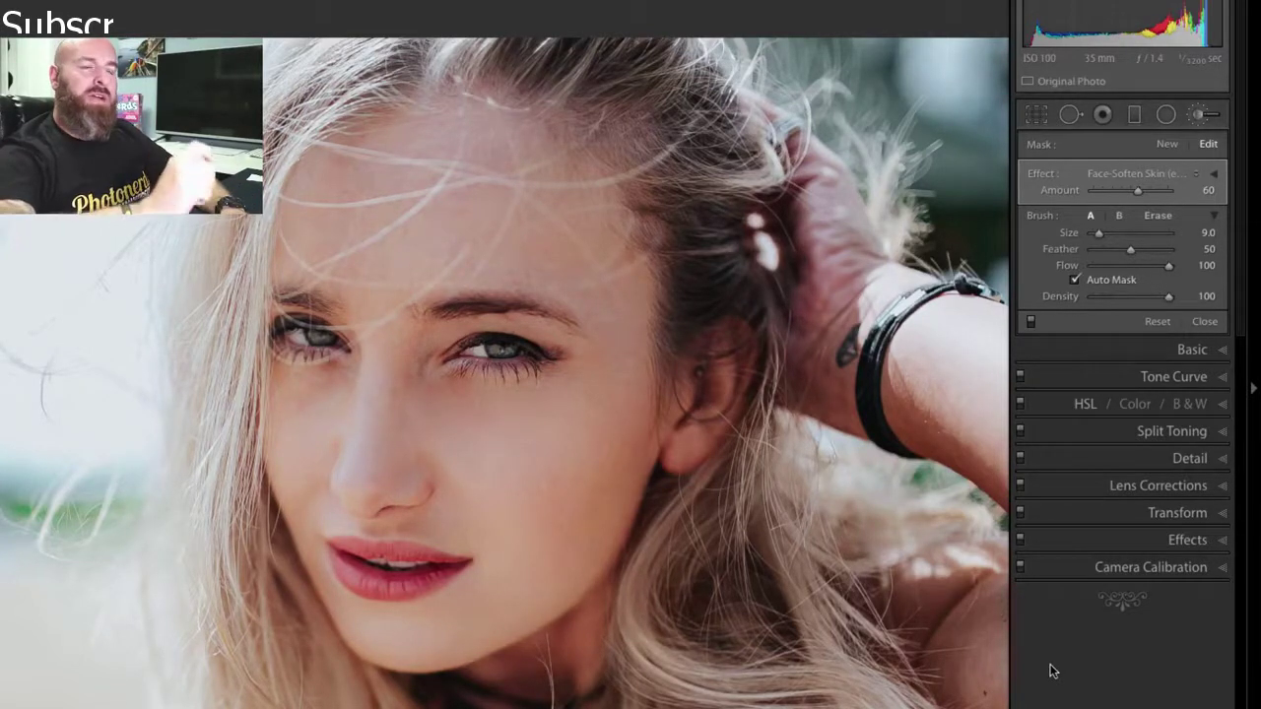
{"action": "key", "text": "o"}
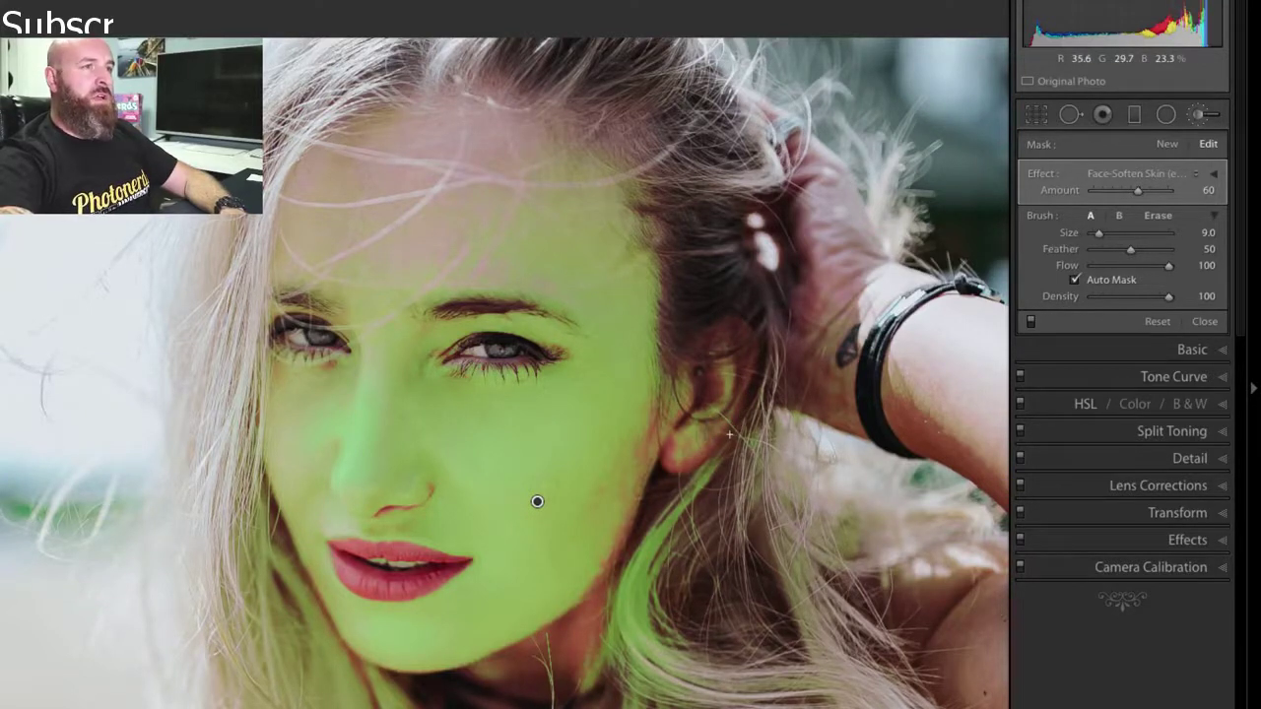
- Erase the mask overspill on the hair strand beside the neck with a size-10 Erase brush
{"action": "left_click", "coordinate": [1157, 217]}
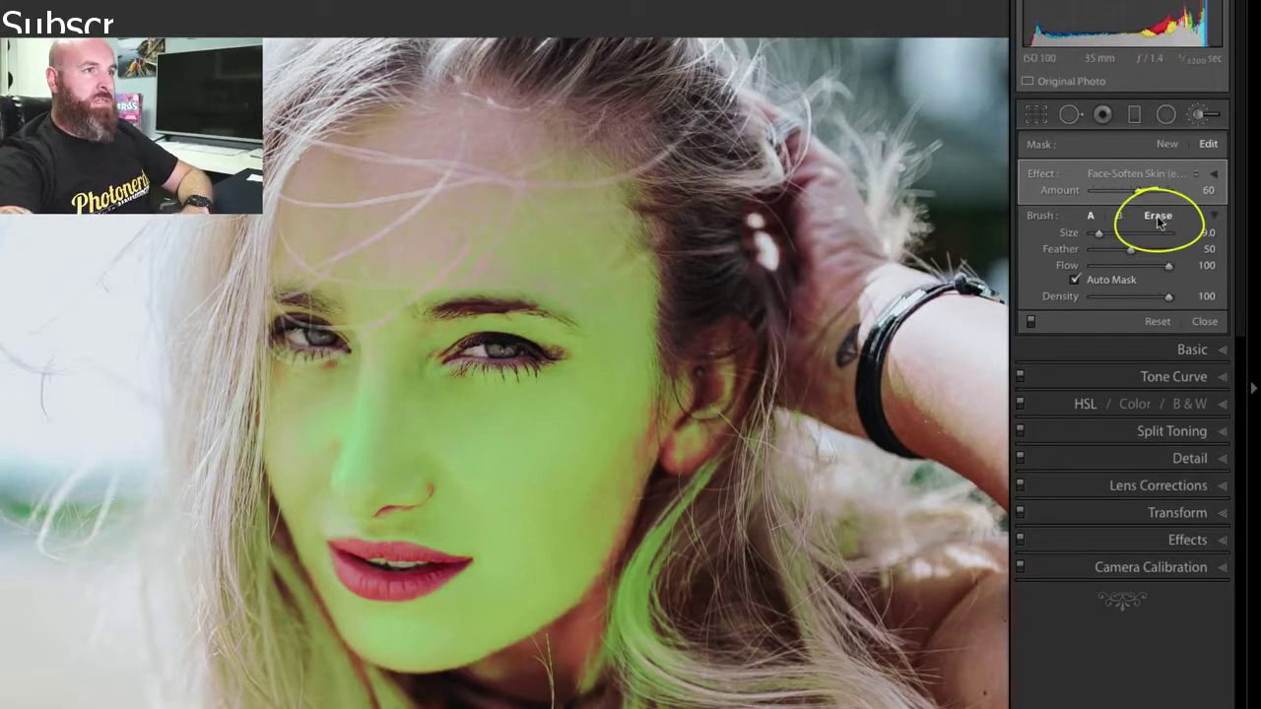
{"action": "scroll", "coordinate": [537, 502], "scroll_direction": "up", "scroll_amount": 2}
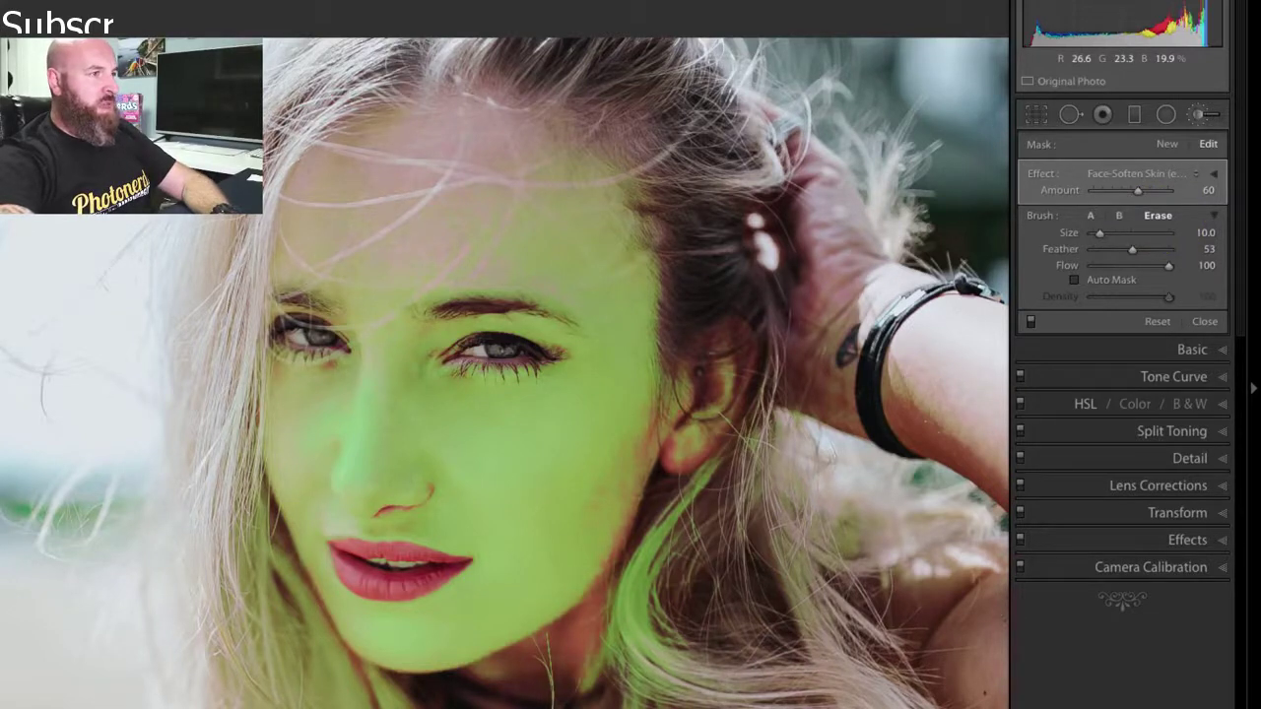
{"action": "mouse_move", "coordinate": [641, 684]}
{"action": "left_mouse_down"}
{"action": "mouse_move", "coordinate": [631, 600]}
{"action": "mouse_move", "coordinate": [675, 532]}
{"action": "mouse_move", "coordinate": [748, 355]}
{"action": "left_mouse_up"}
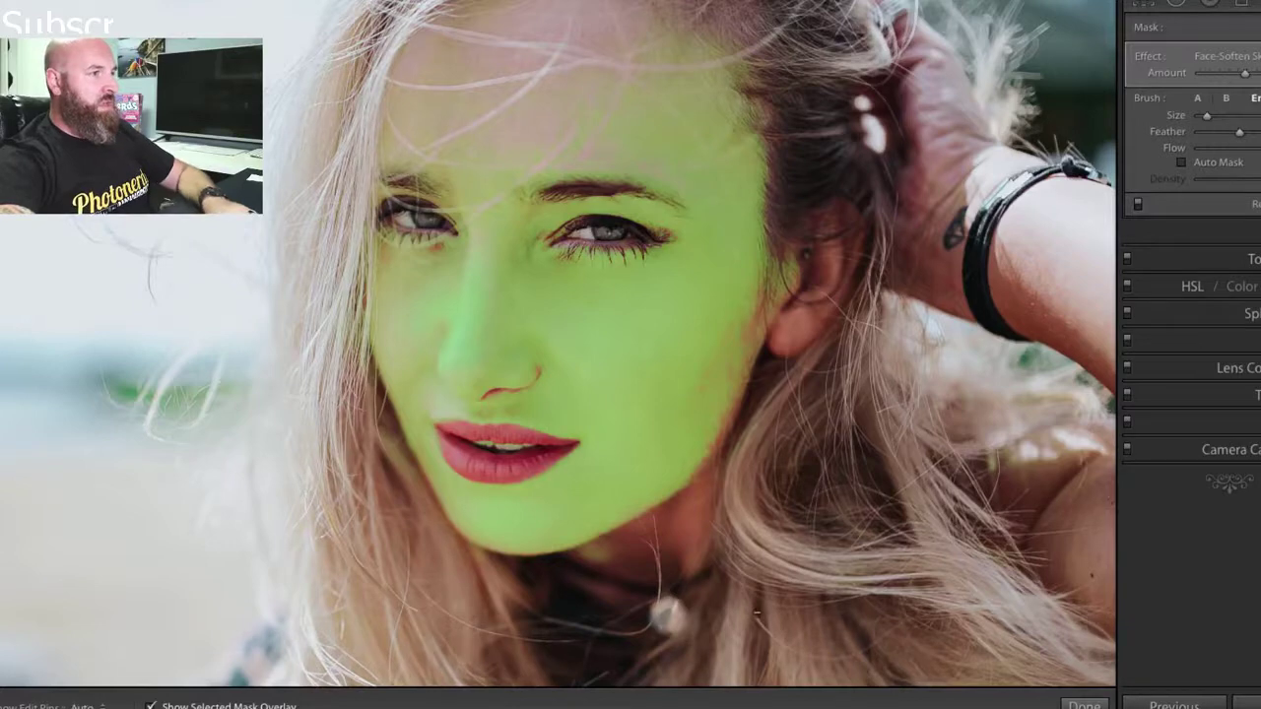
{"action": "left_click_drag", "start_coordinate": [757, 614], "coordinate": [777, 427]}
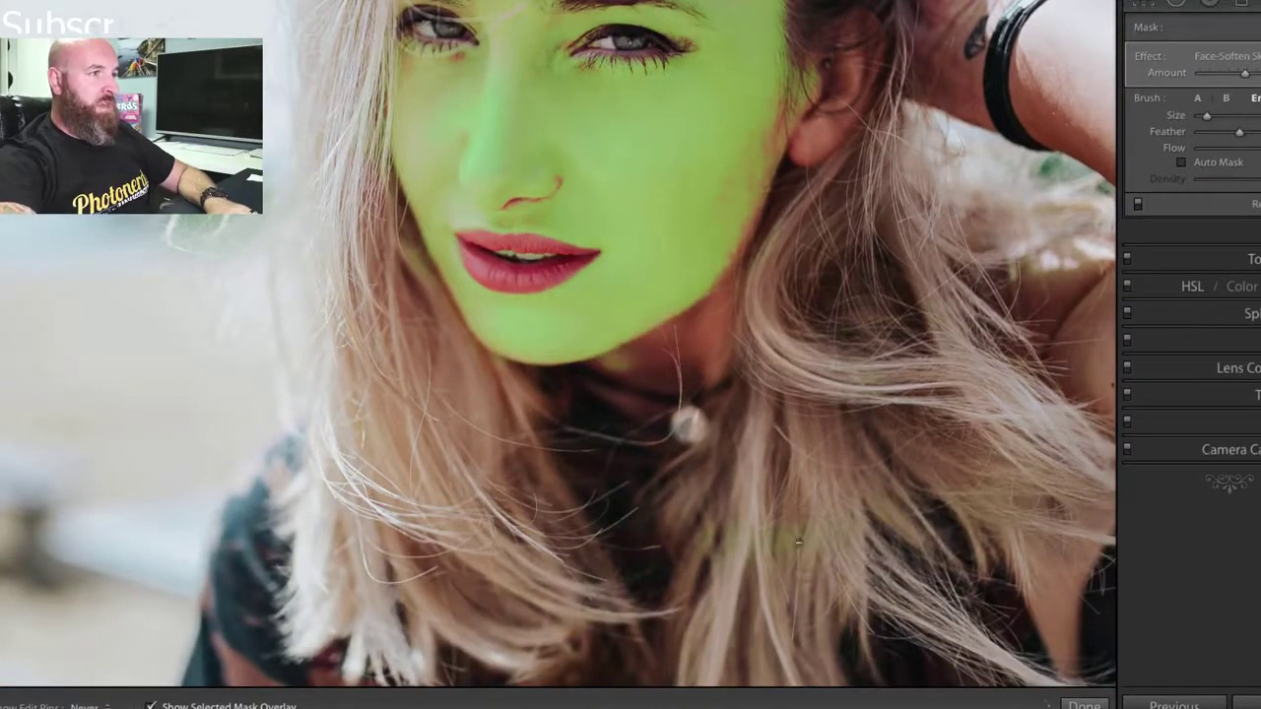
- Set Show Edit Pins to Auto so the Soften Skin pin appears, and zoom out from the face
{"action": "key", "text": "h"}
{"action": "left_click", "coordinate": [887, 368]}
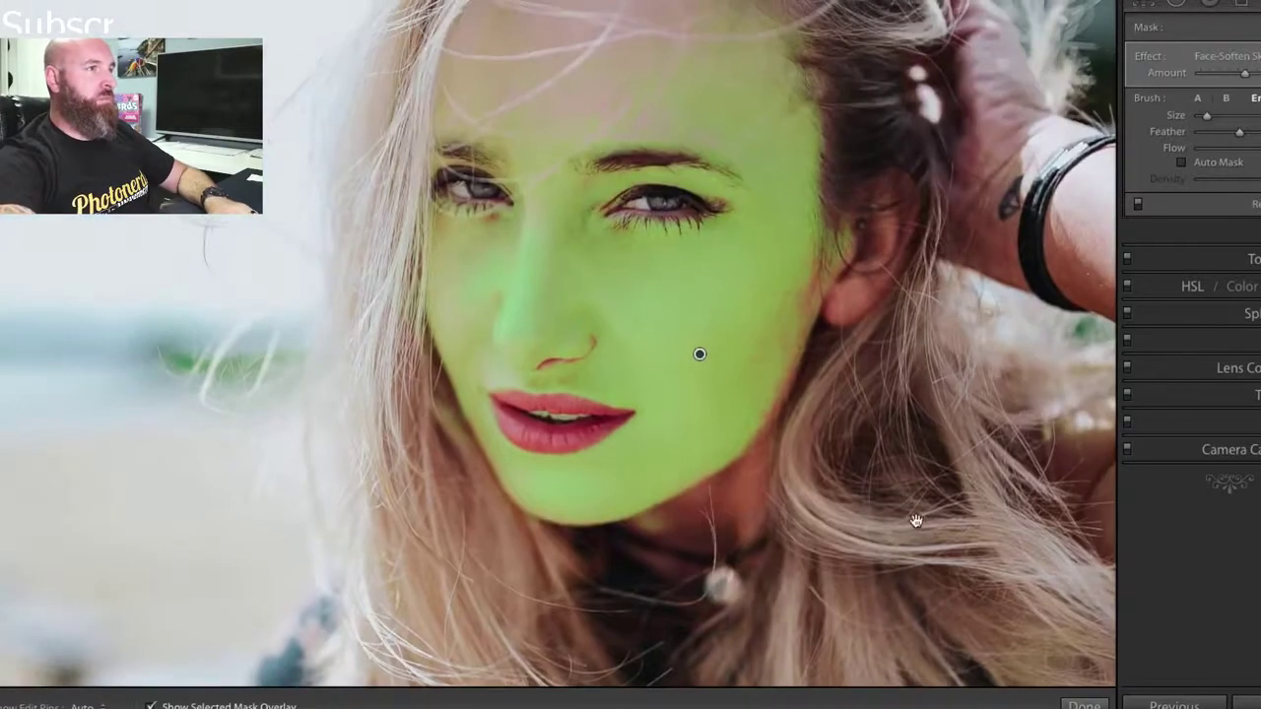